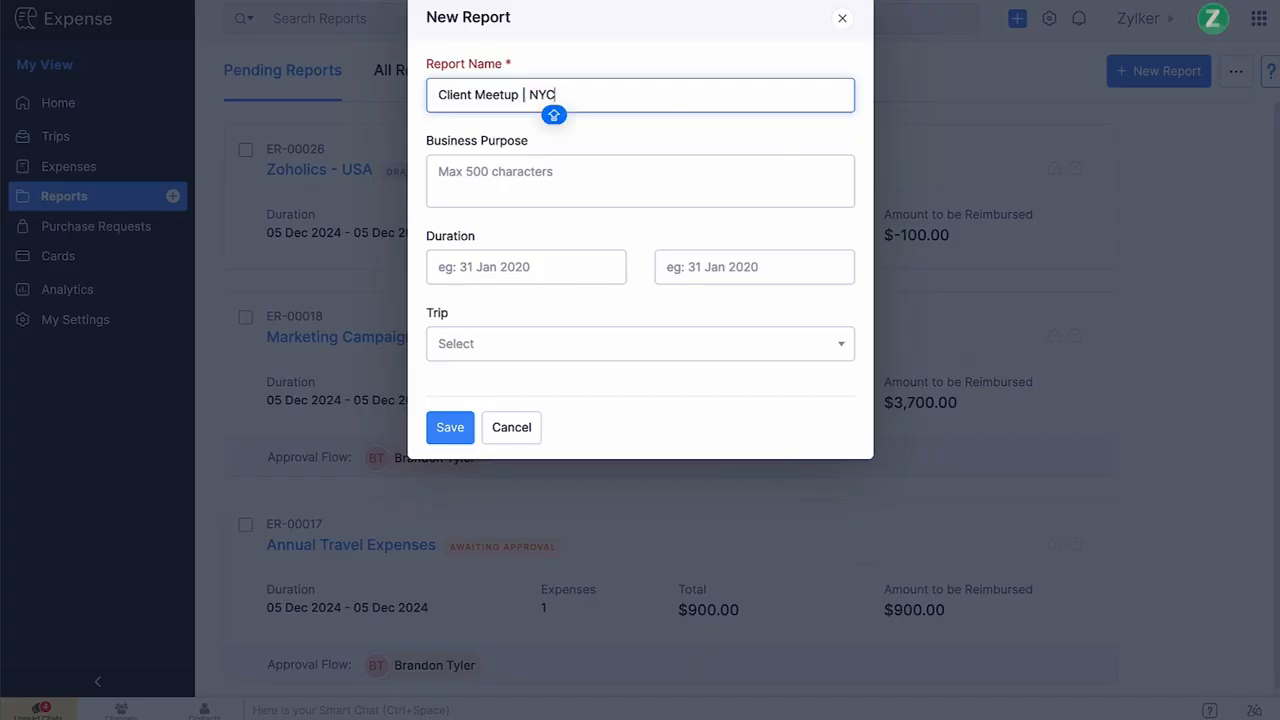
Enter the business purpose 'Engage with key clients in NYC to discuss ongoing projects' and set the duration from 01 Dec 2024 to 18 Dec 2024.
left_click(604, 170)
type("Engage with key clients in NYC to discuss ongoing projects")
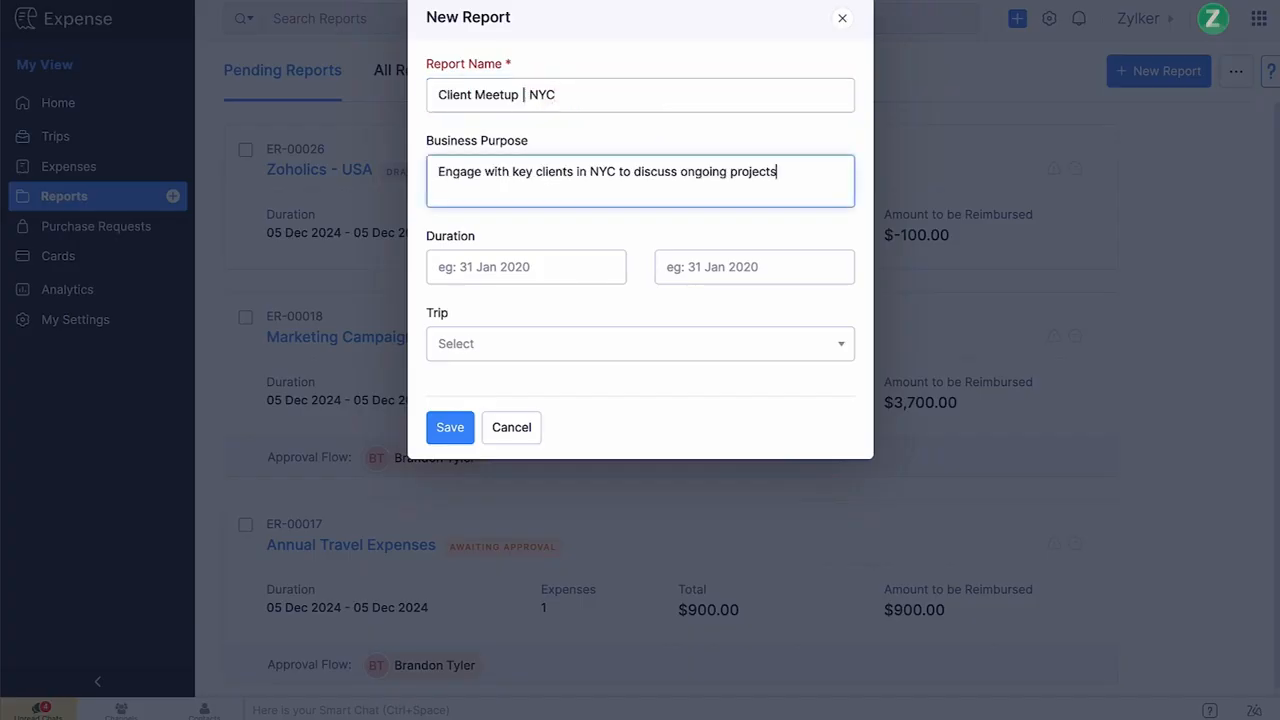
left_click(494, 266)
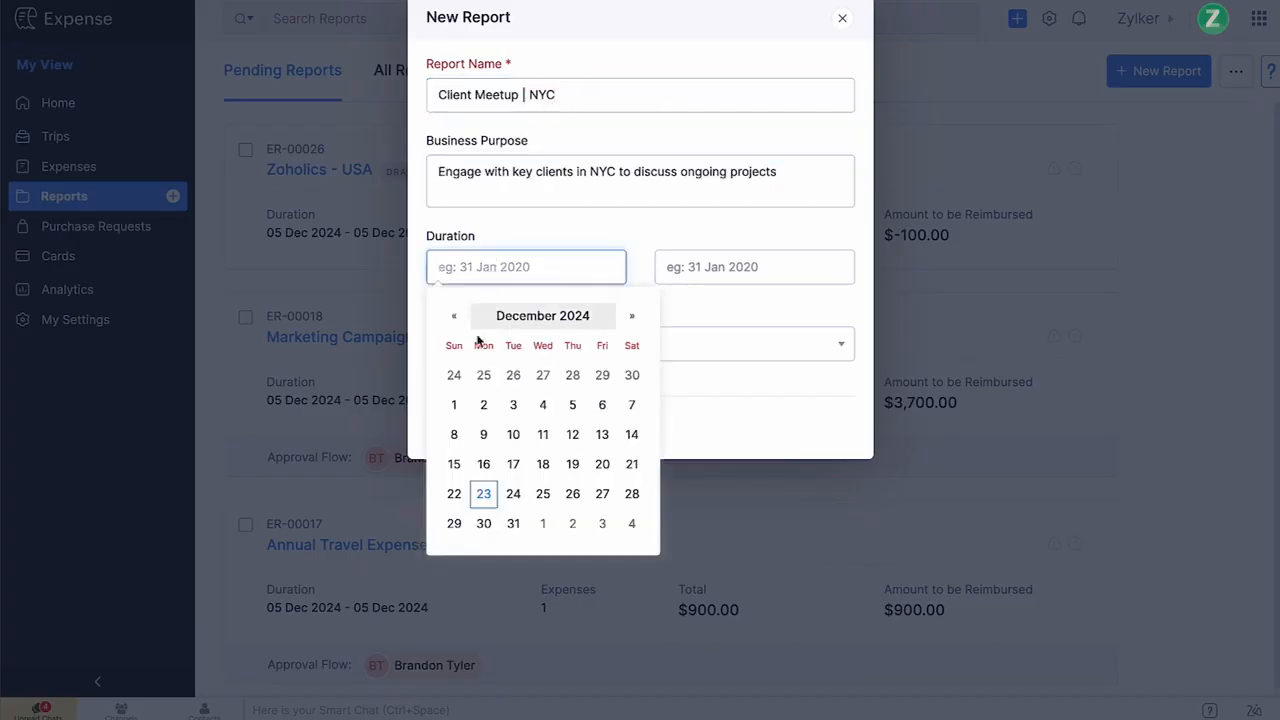
left_click(454, 404)
left_click(674, 270)
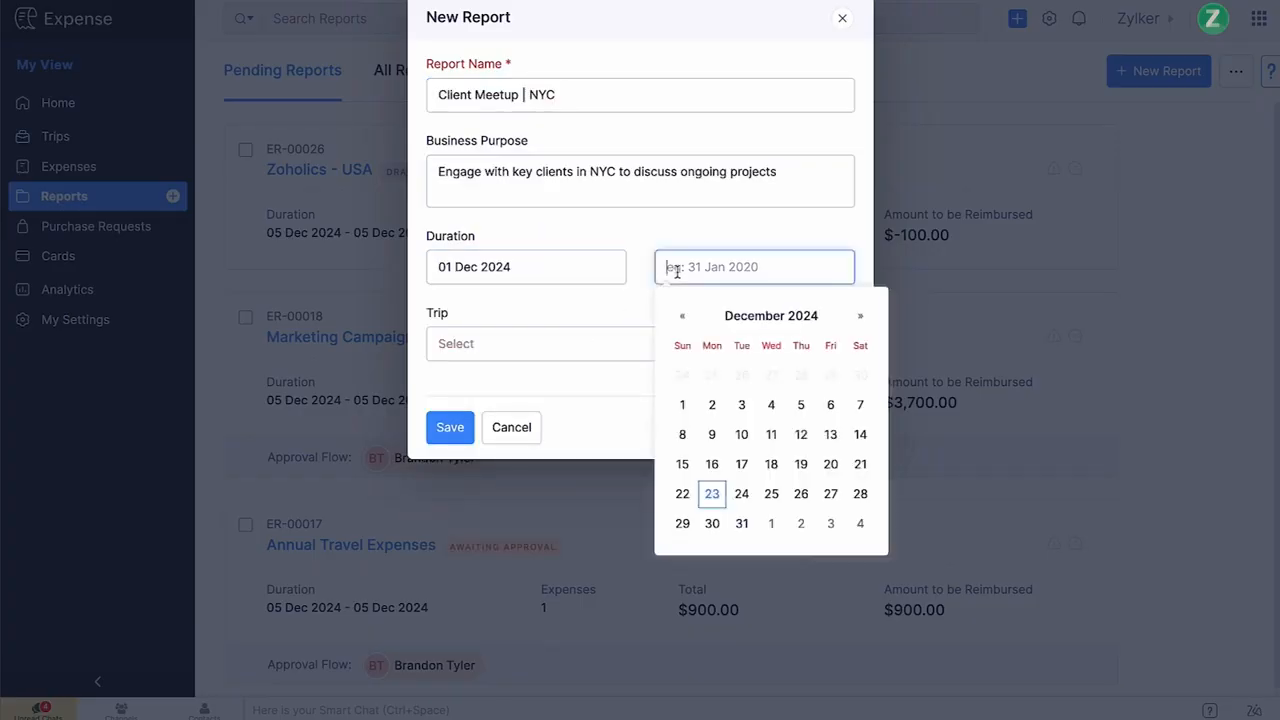
left_click(771, 464)
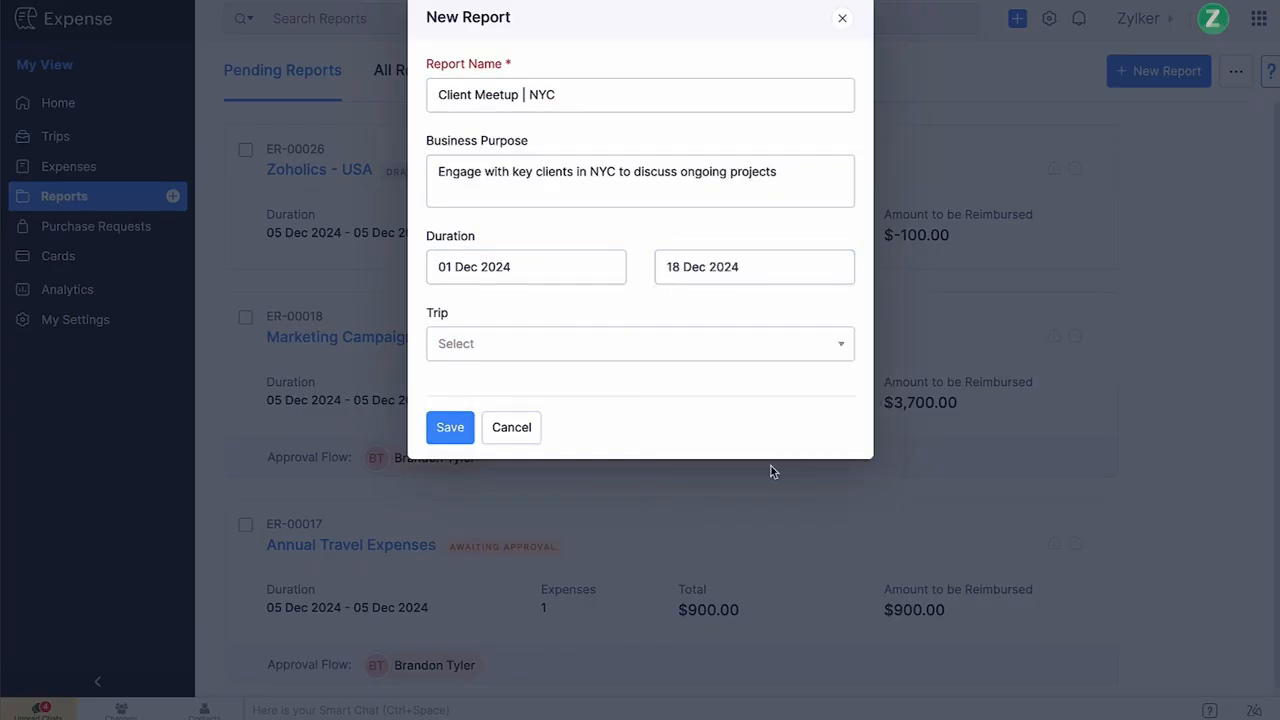
Link the report to trip TRIP-00007 NYC Client and save the new report.
left_click(816, 357)
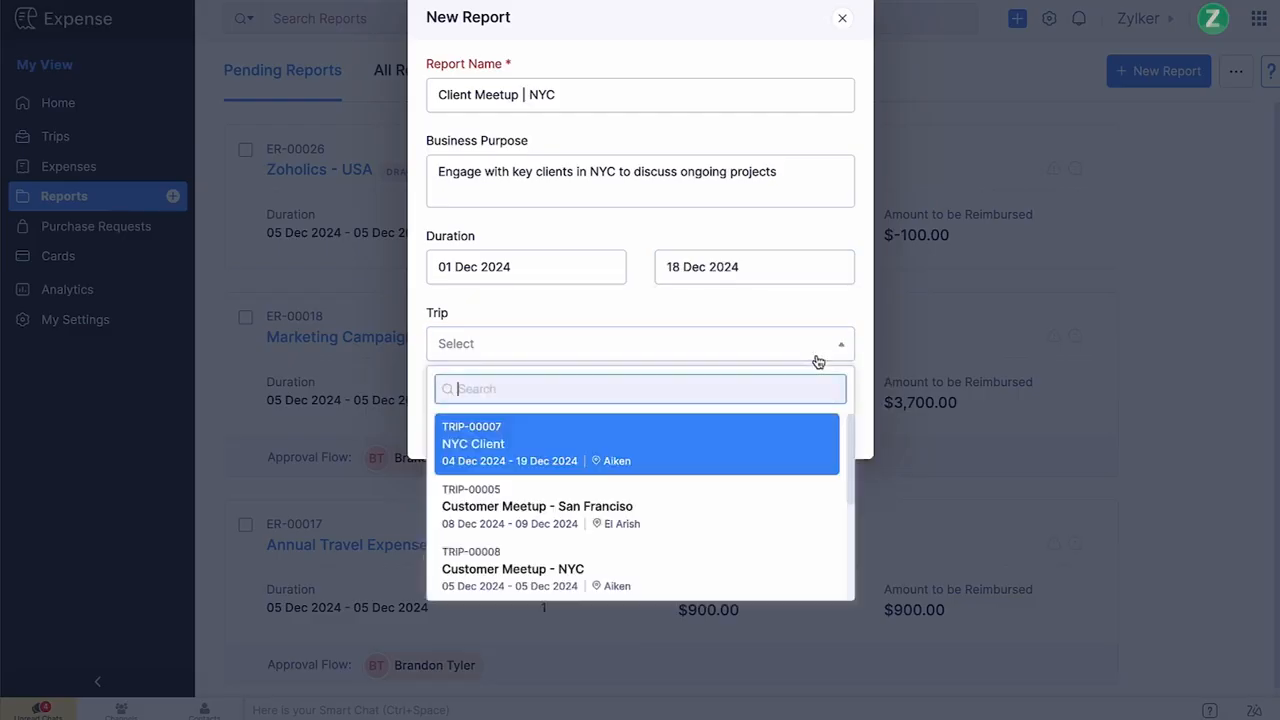
left_click(723, 446)
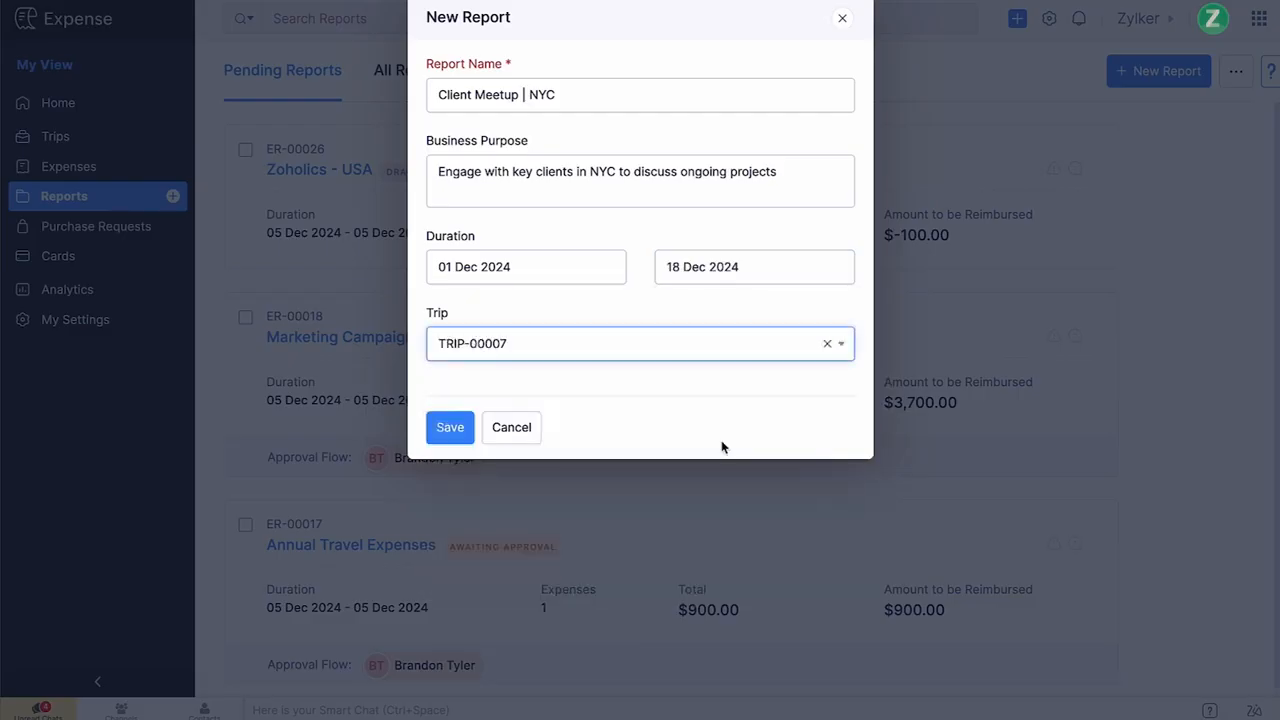
left_click(465, 432)
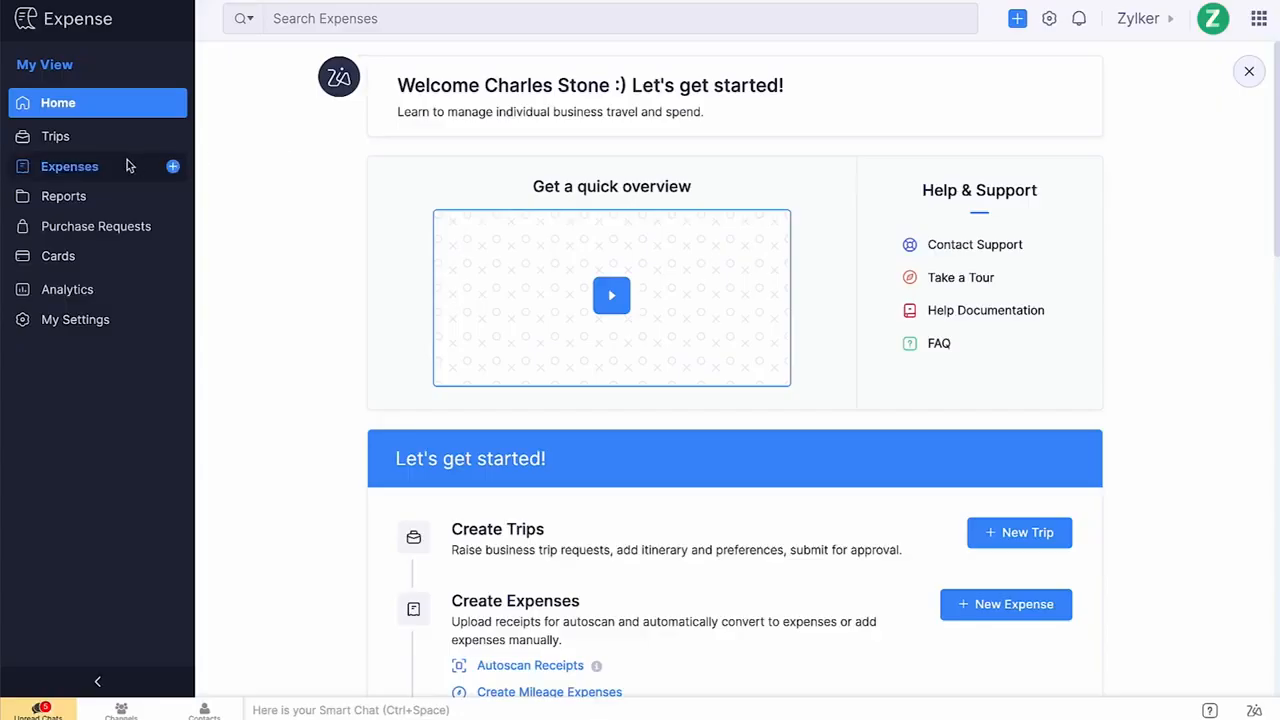
Select the 'Lunch with clients' and 'Refreshment expense' unreported expenses and add them to report ER-00031 Client Meetup | NYC.
left_click(127, 160)
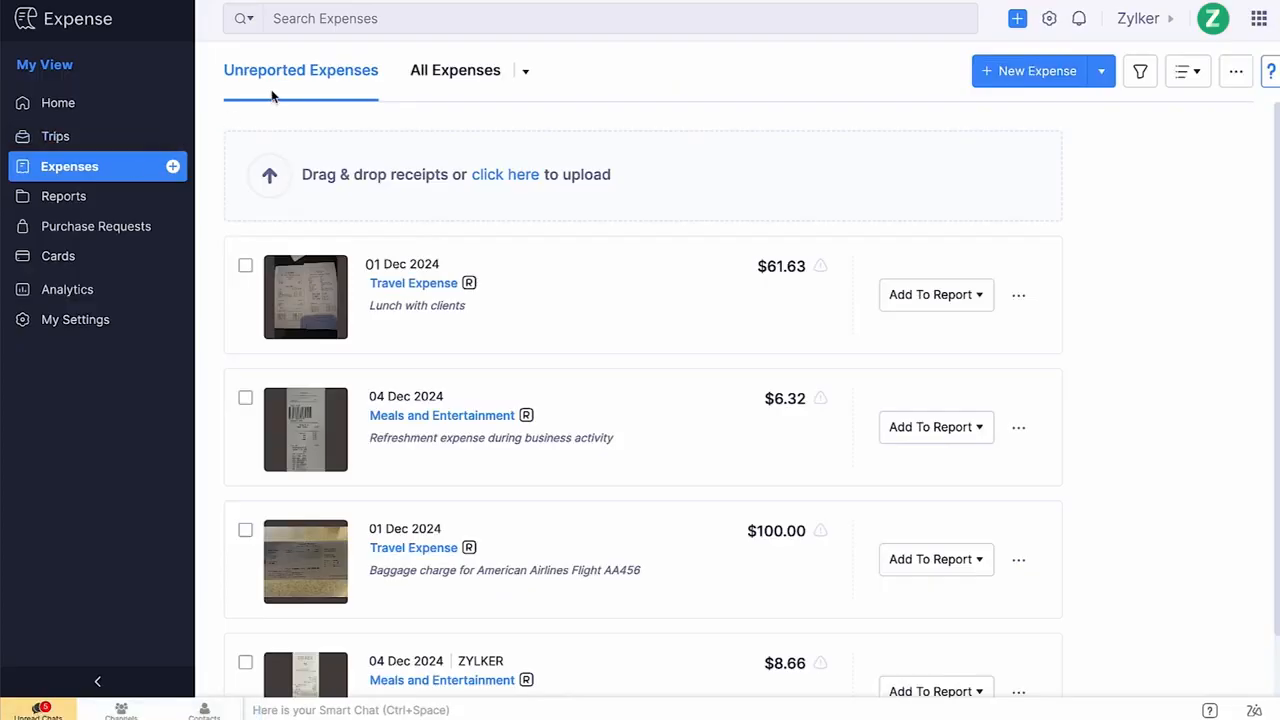
left_click(245, 265)
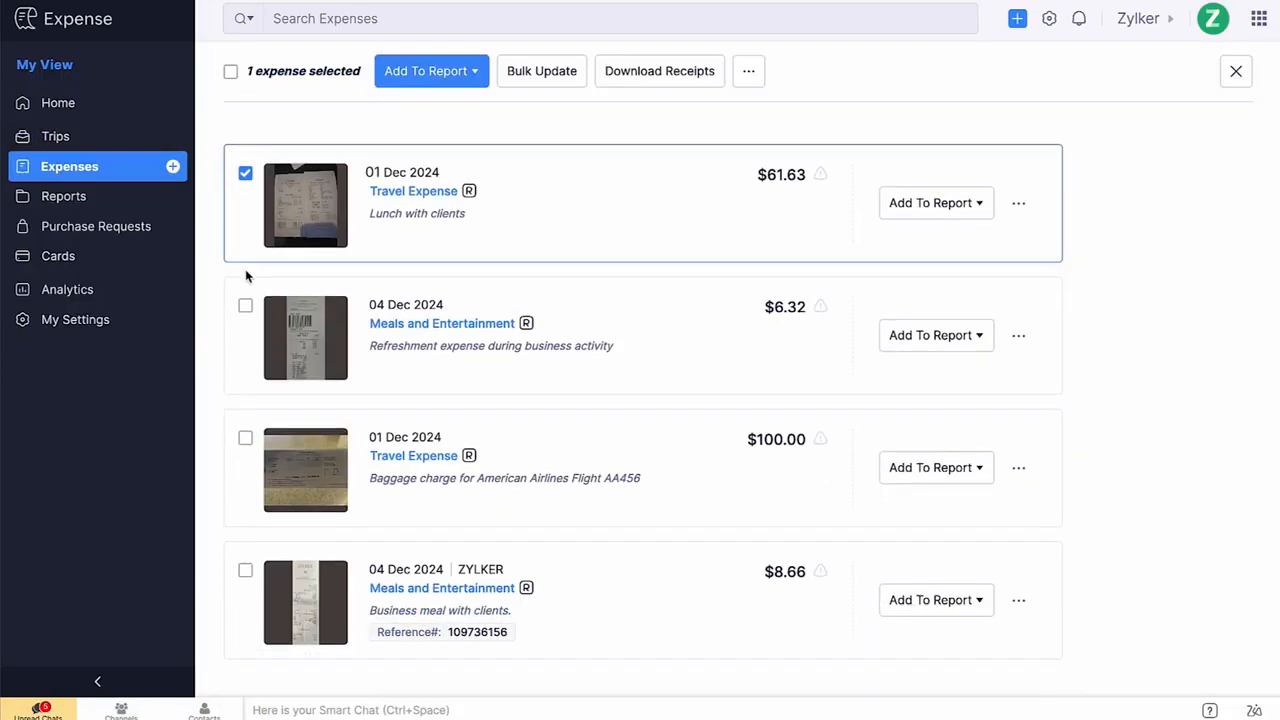
left_click(245, 305)
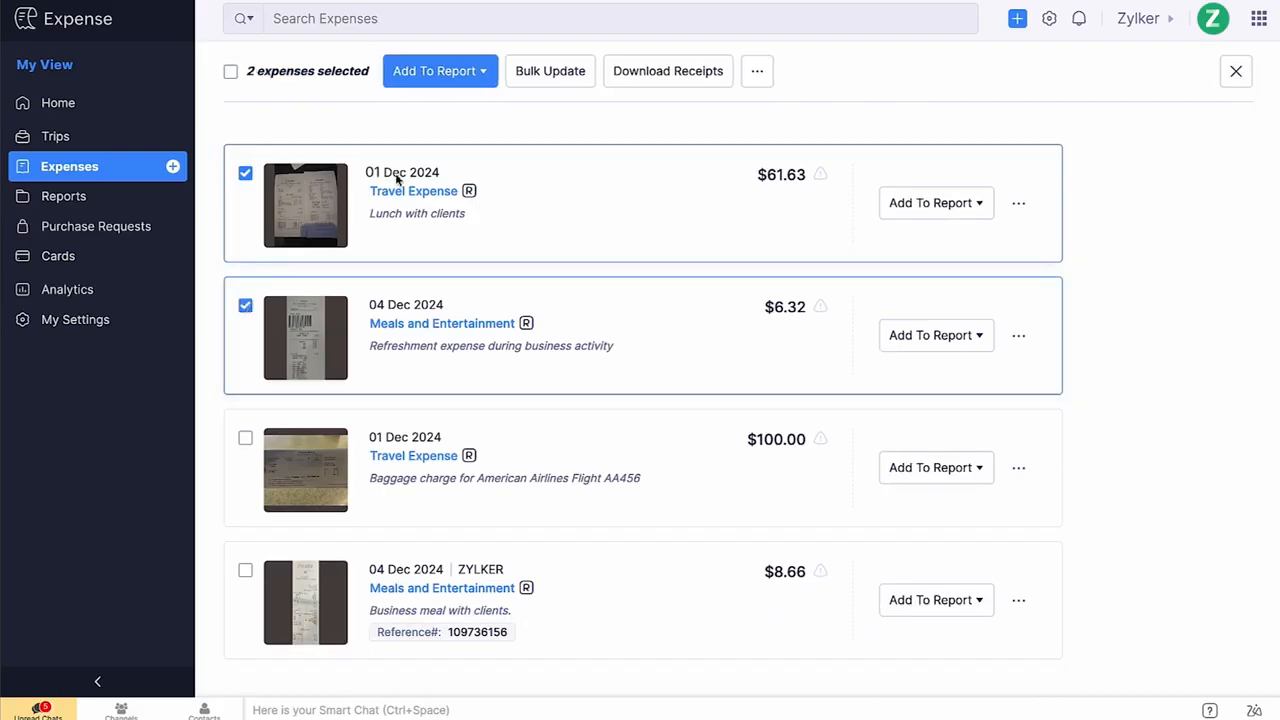
left_click(470, 78)
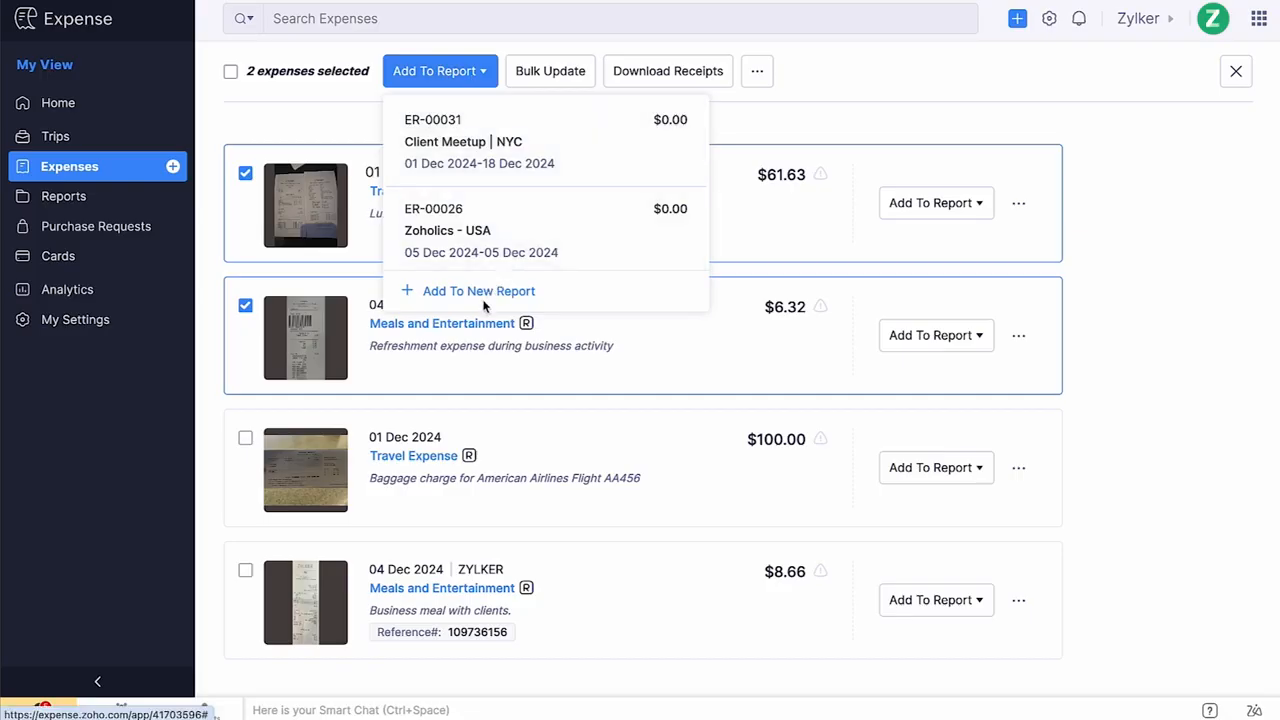
left_click(586, 157)
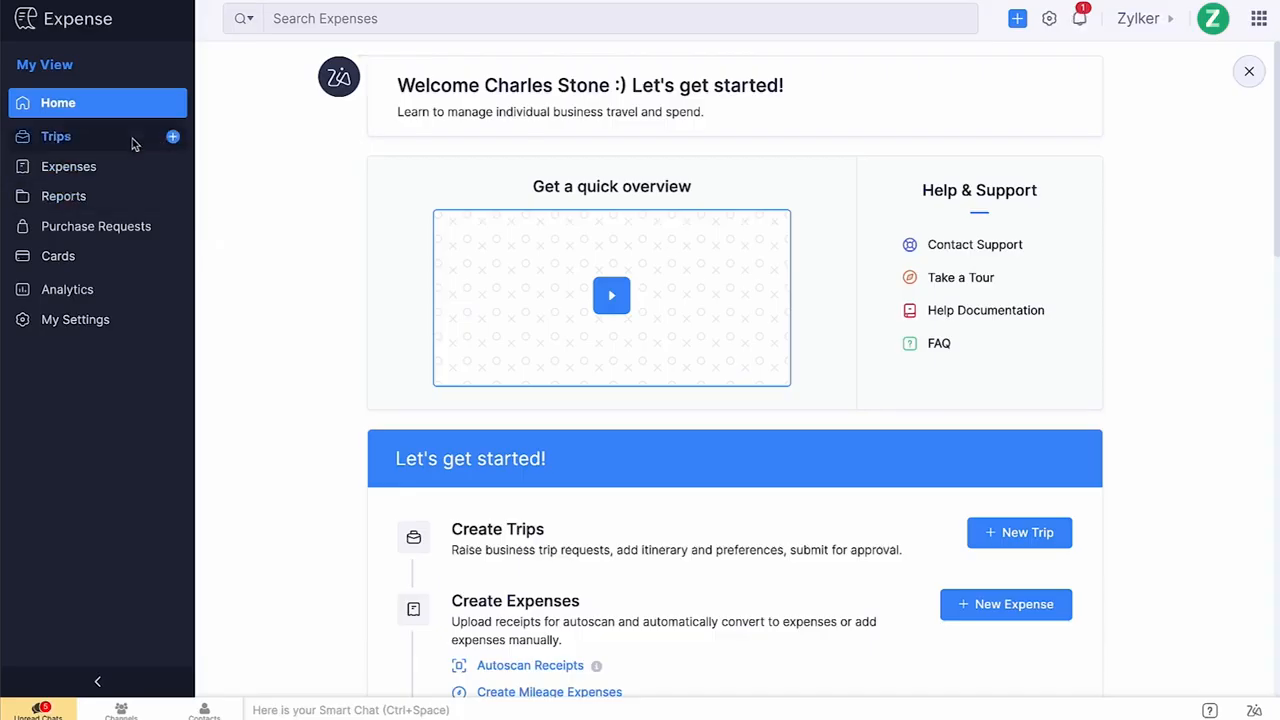
From the Client Meetup - NYC trip's associated reports, create a new report named 'Expenses for the Client Visit to New York City'.
left_click(132, 138)
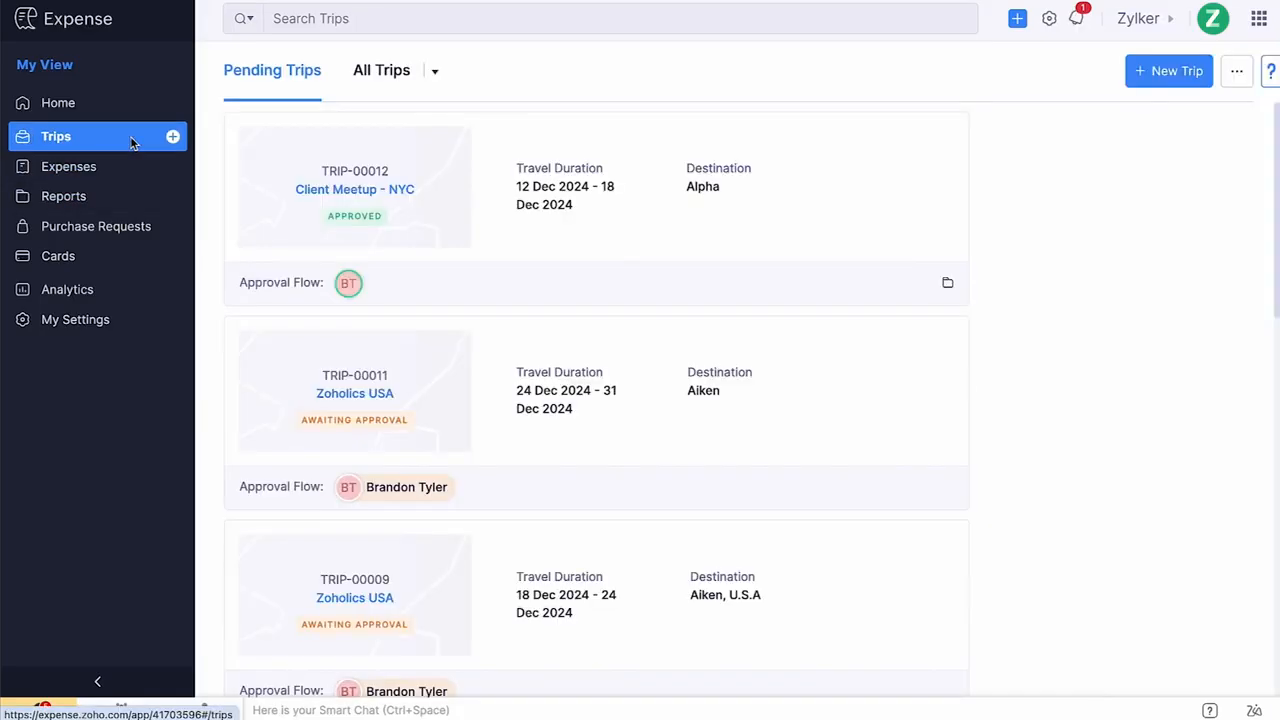
left_click(514, 206)
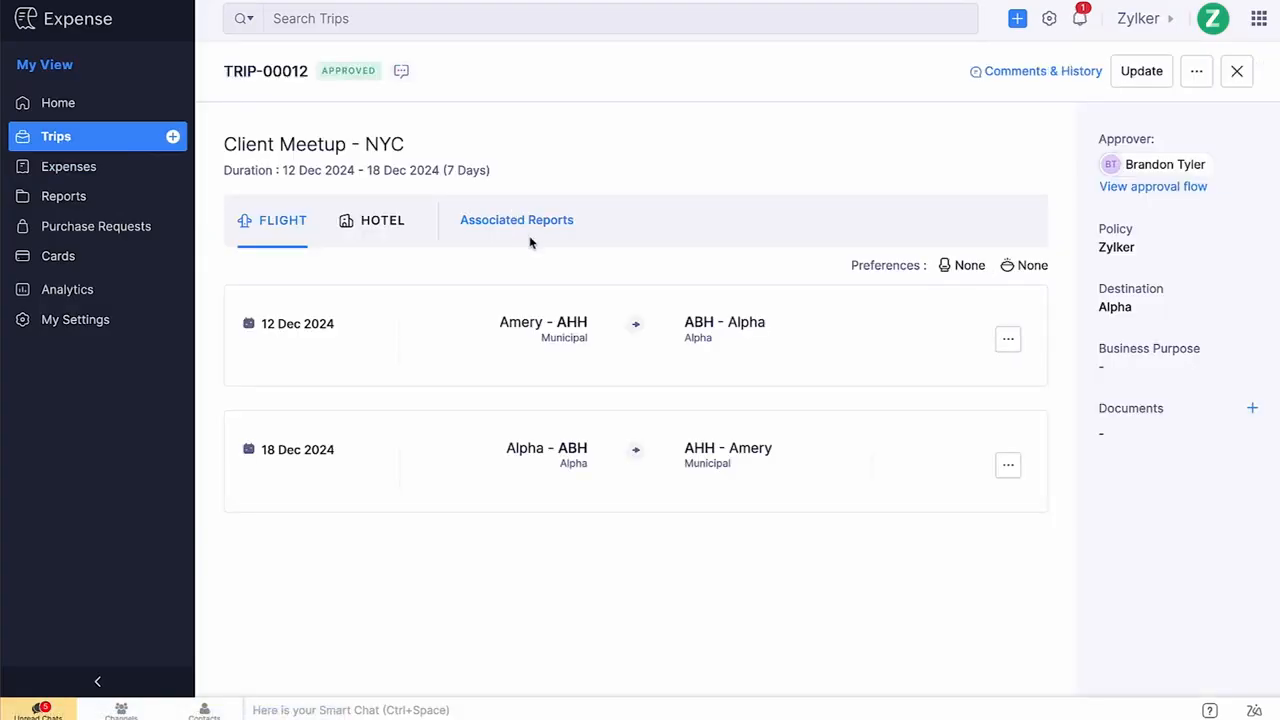
left_click(530, 241)
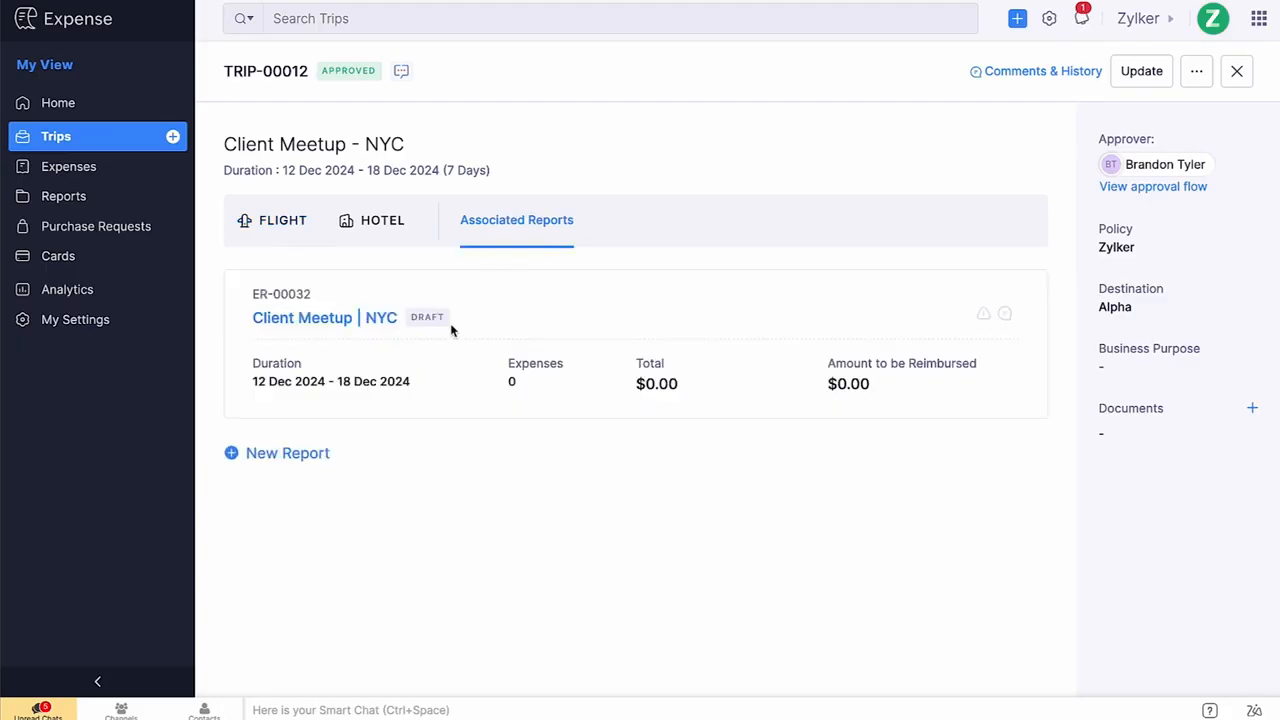
left_click(320, 457)
type("Expenses for the Client Visit to New York City")
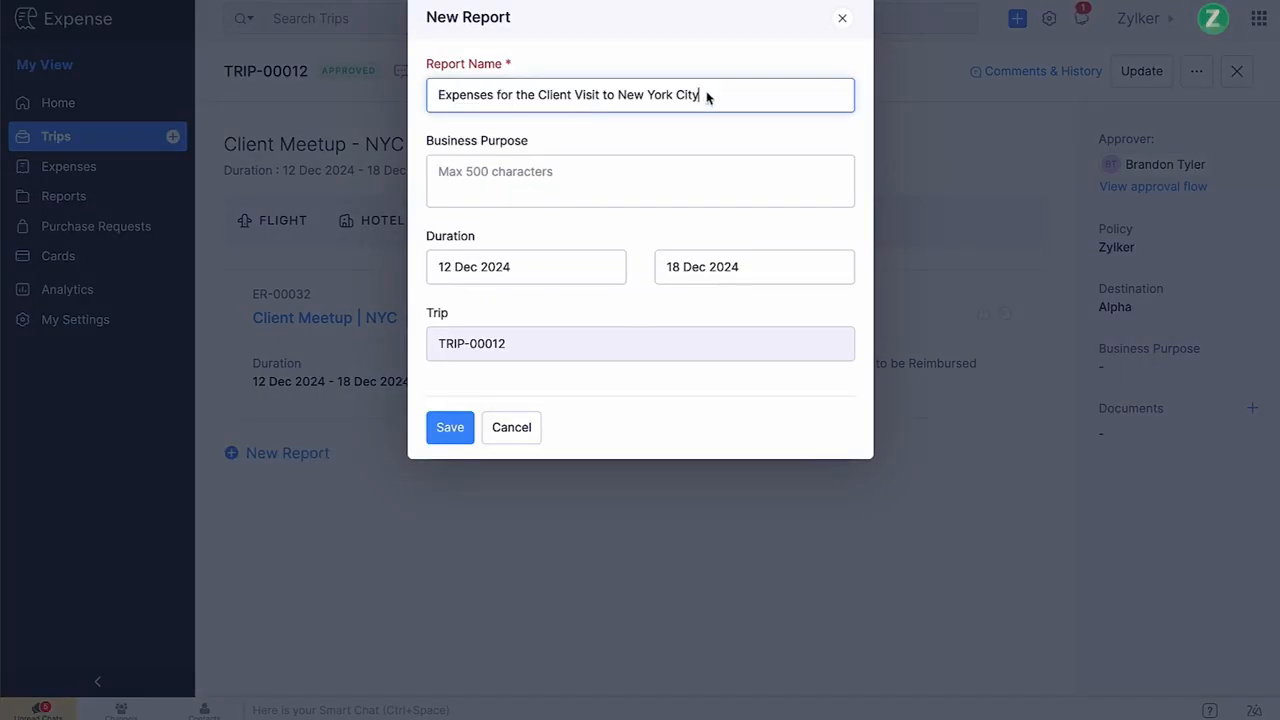
left_click(450, 427)
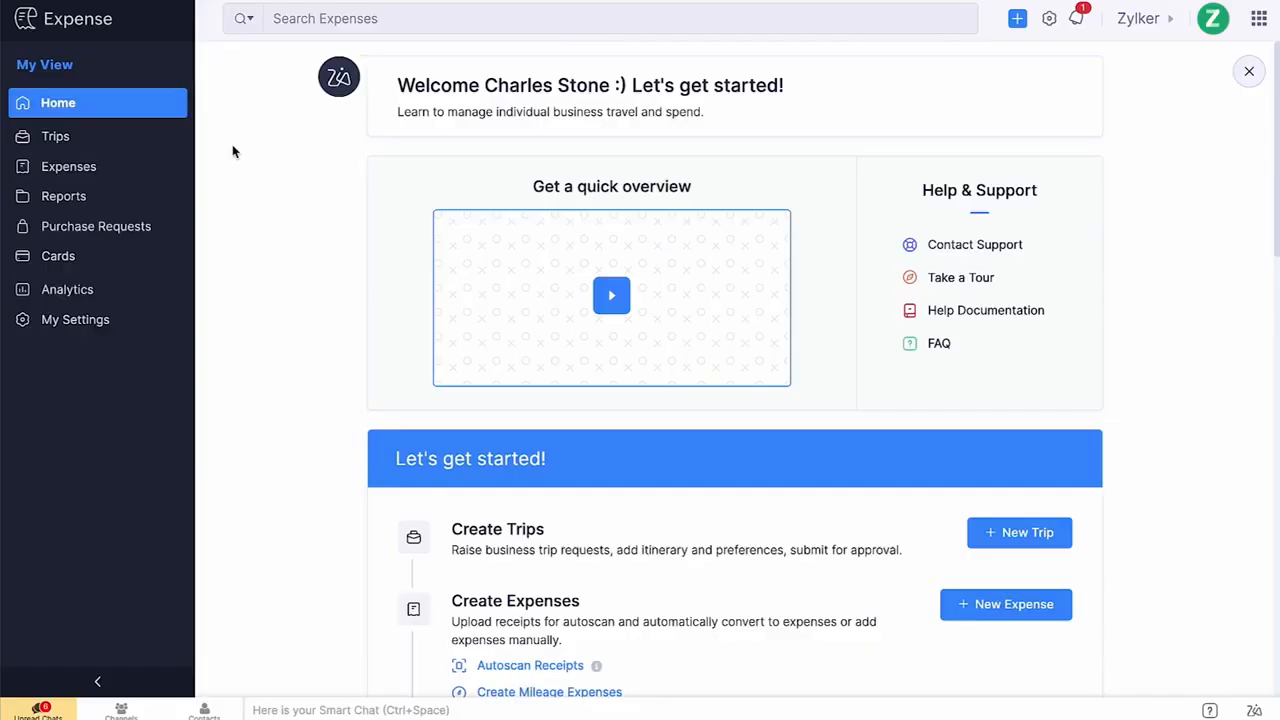
Open the 'Expenses for the Client Visit to New York City' report and add all four unreported expenses to it.
left_click(150, 196)
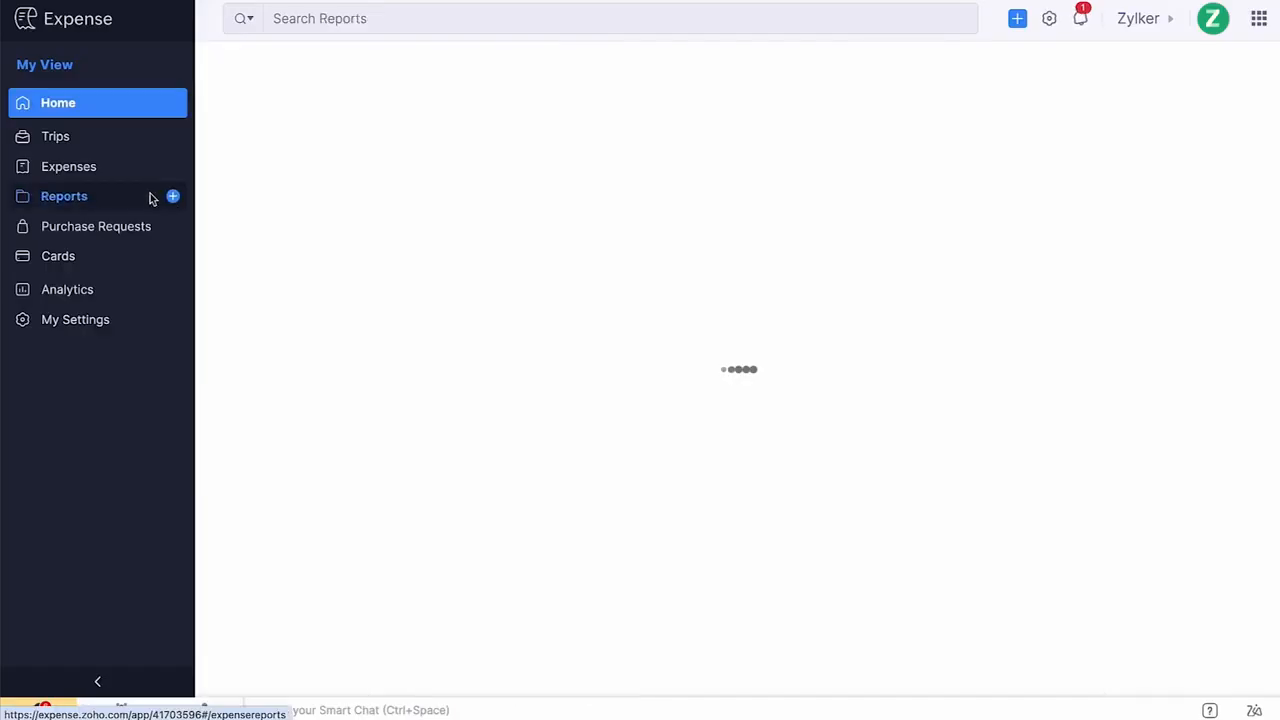
left_click(425, 185)
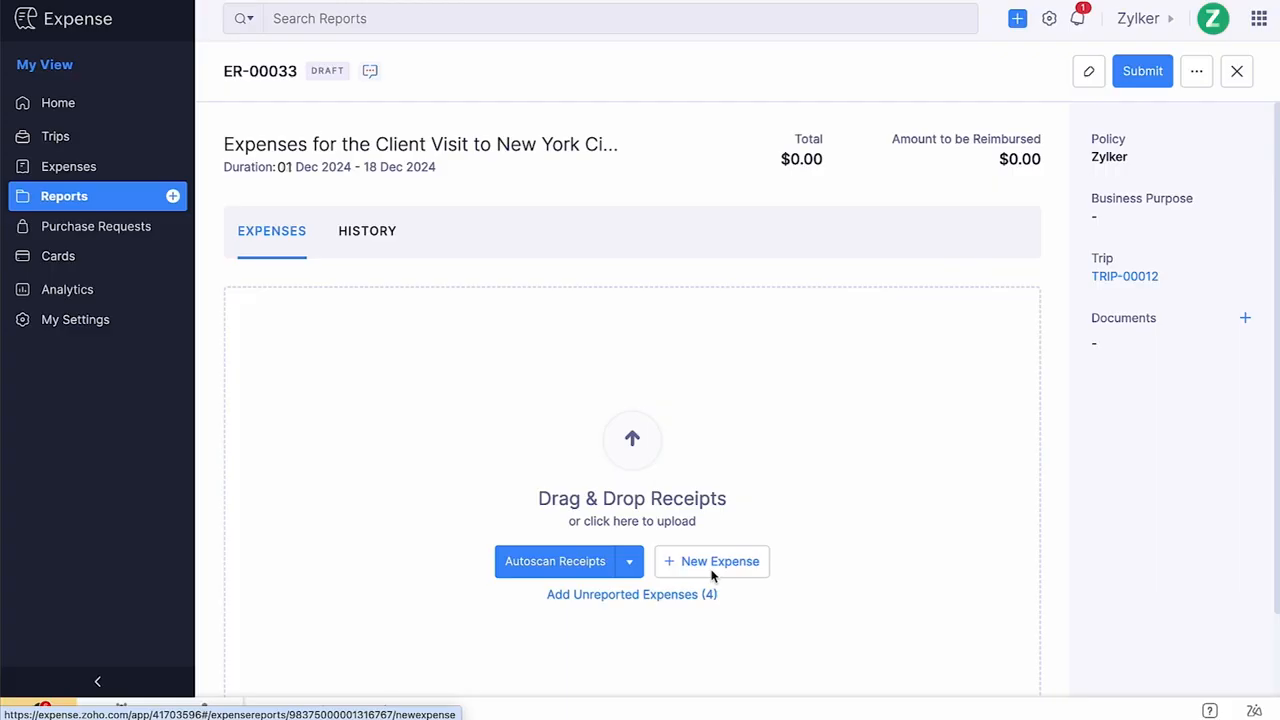
left_click(667, 597)
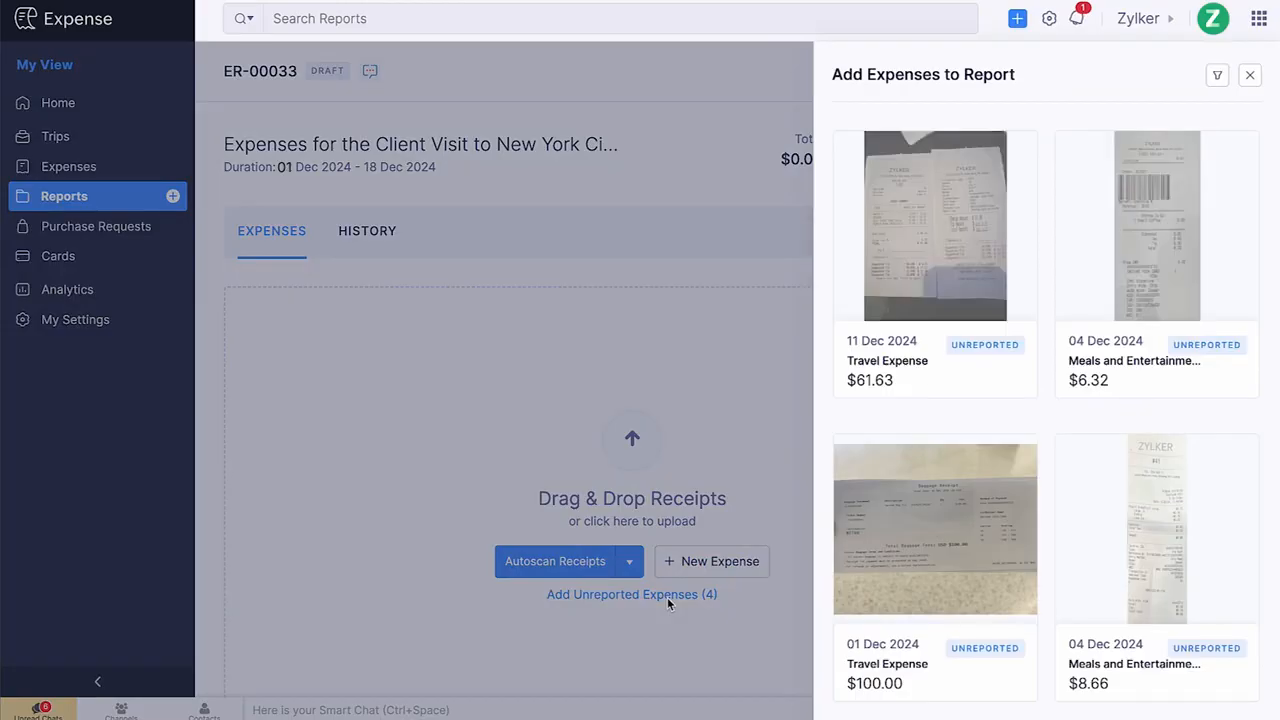
left_click(943, 239)
left_click(1157, 270)
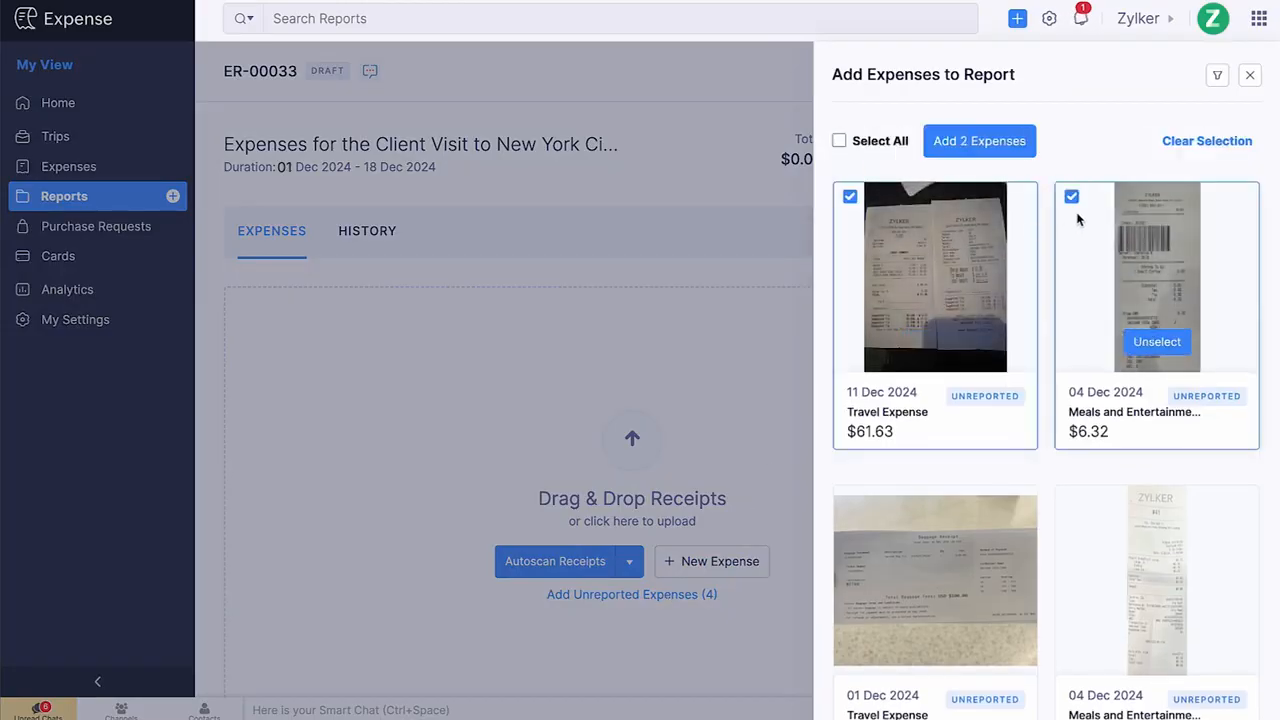
left_click(878, 145)
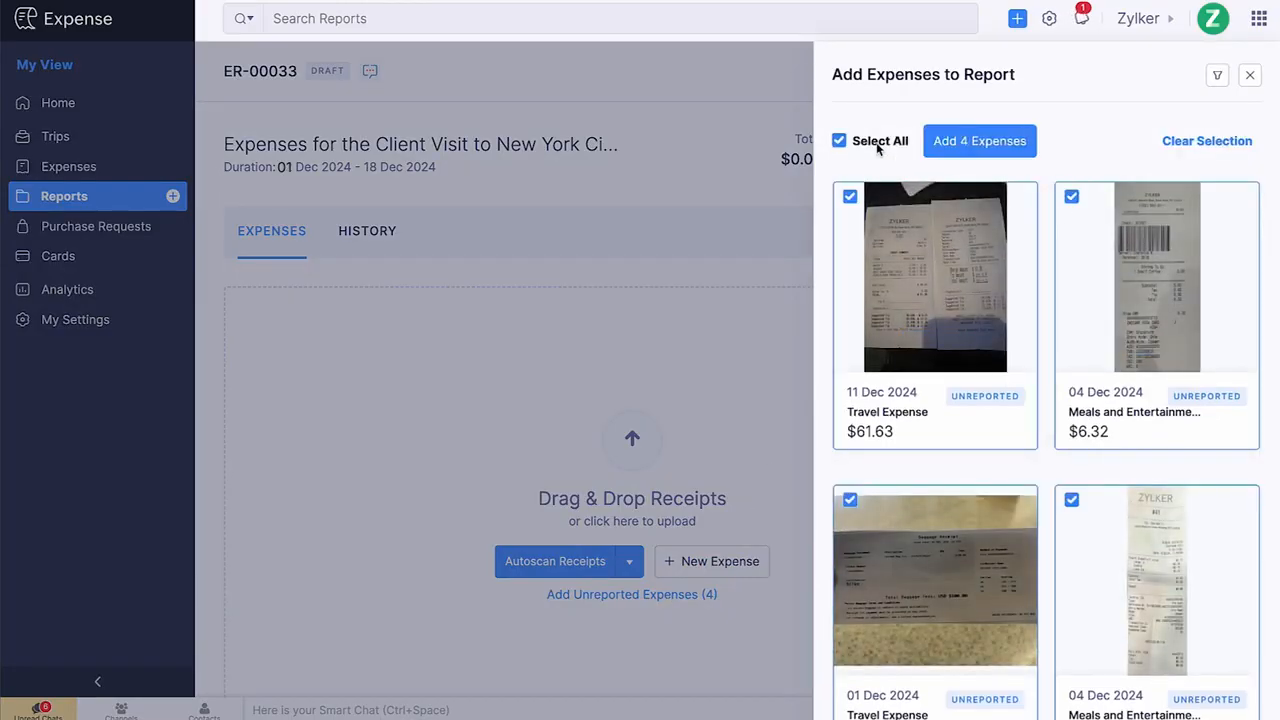
left_click(971, 152)
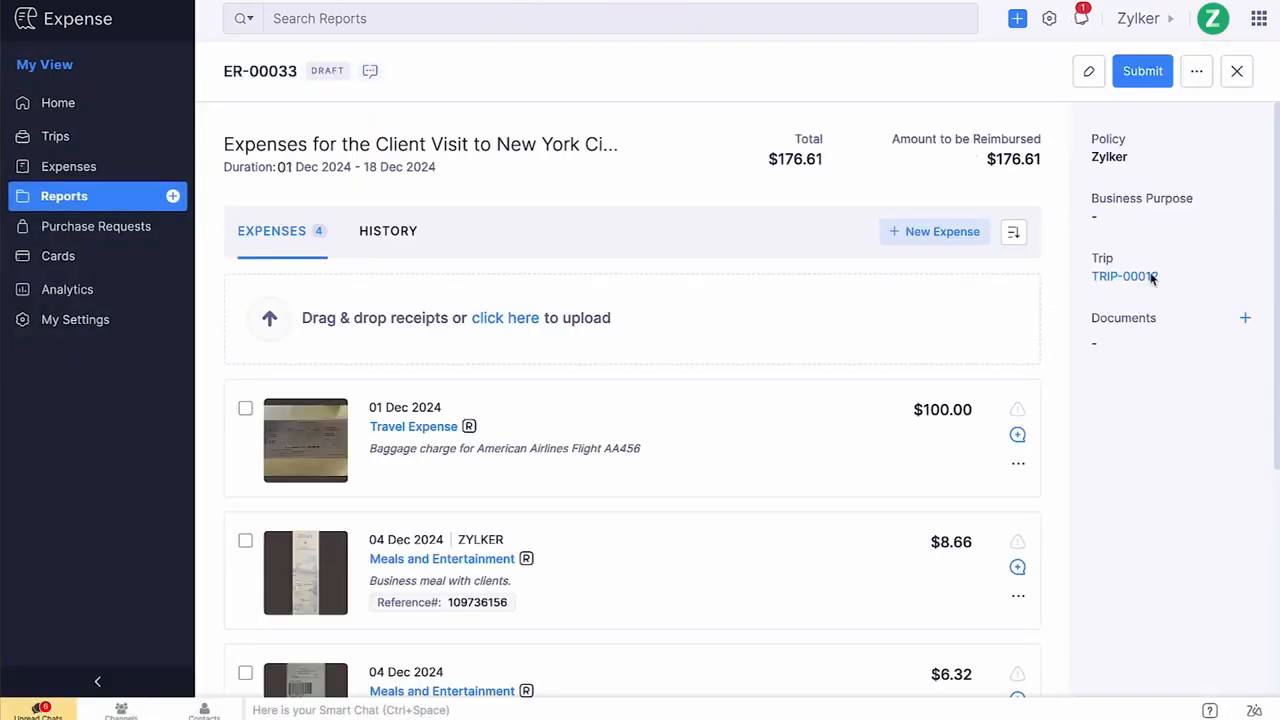
Attach the file 'Customer Meetup NYC .pdf' from Downloads to the report's documents.
left_click(1245, 319)
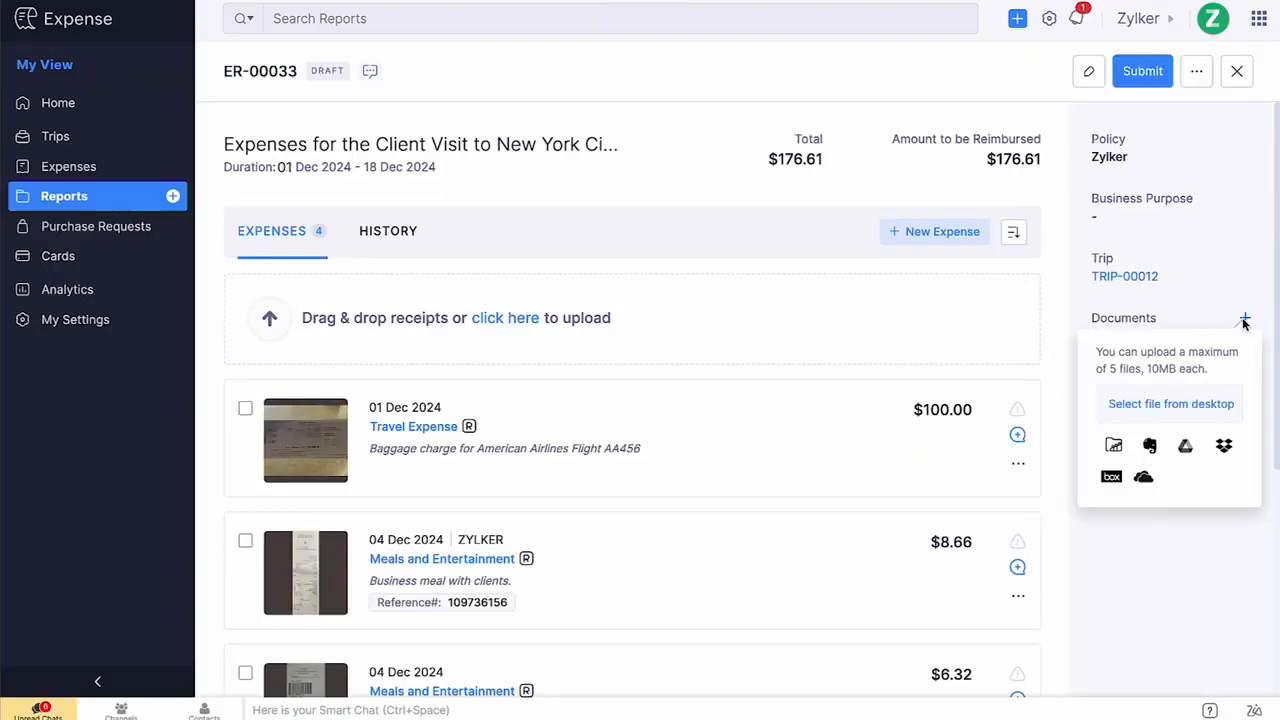
left_click(1167, 404)
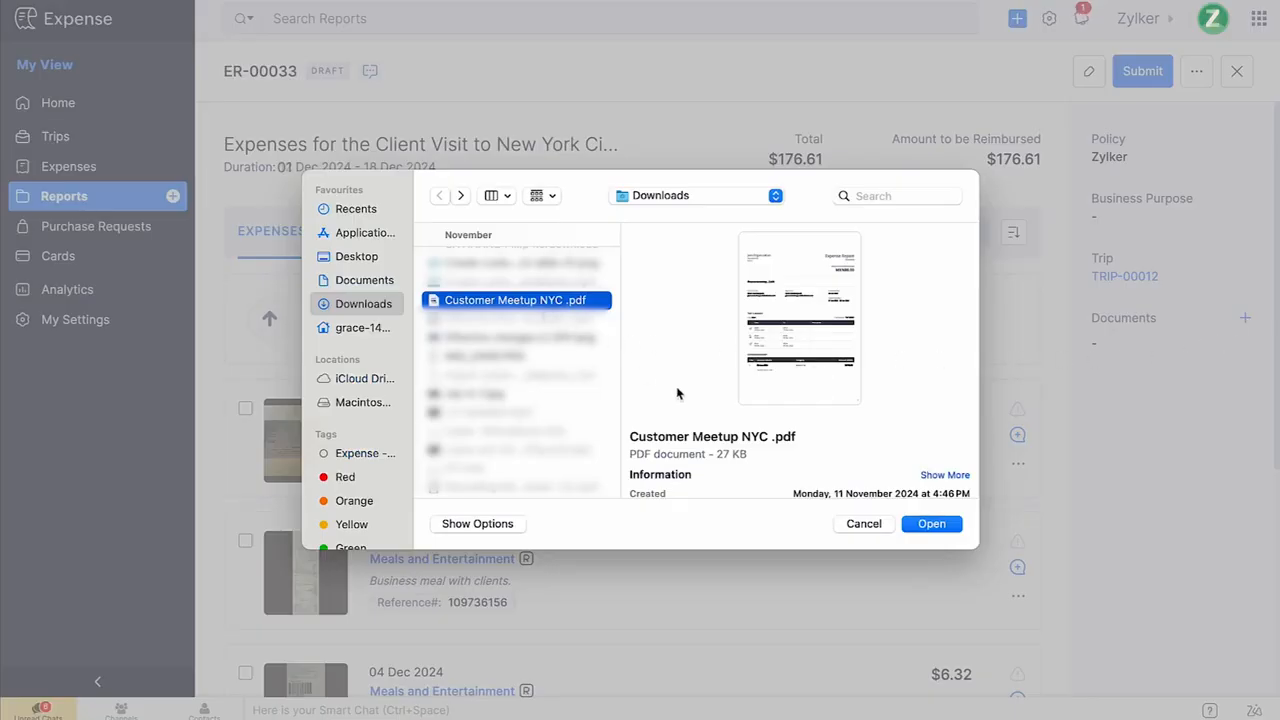
left_click(932, 524)
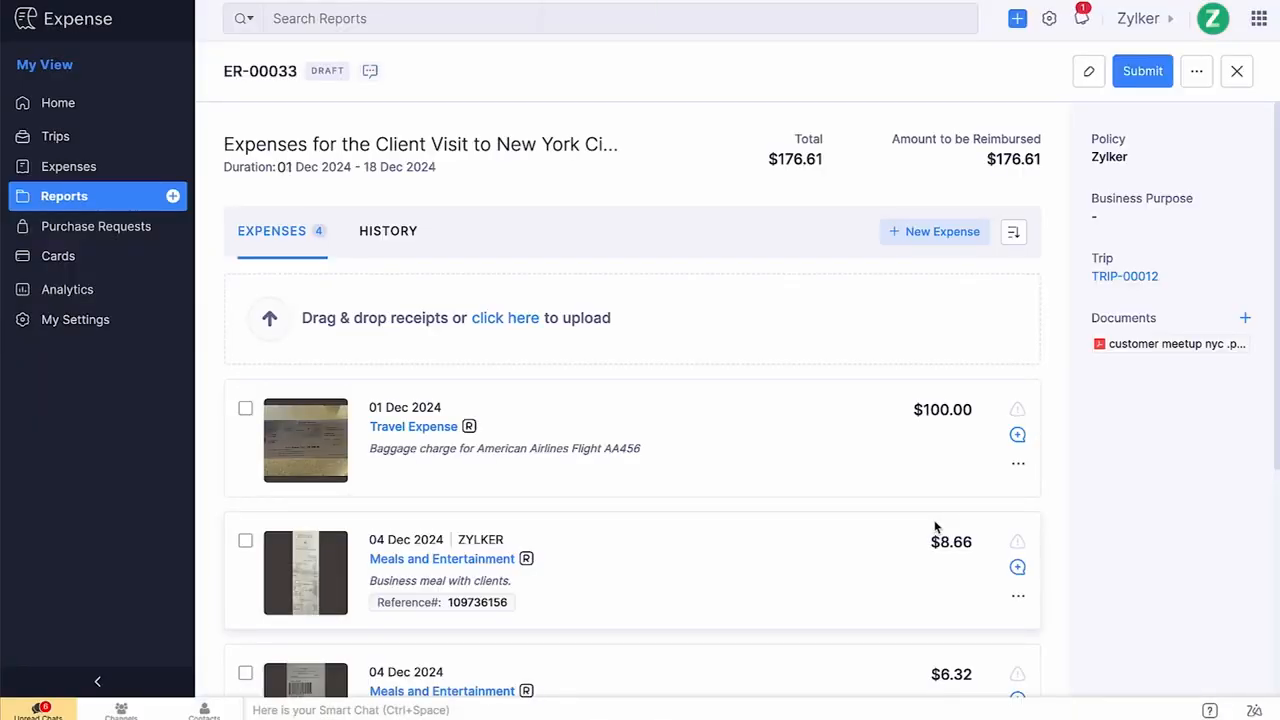
Upload 'Baggae Receipt.png' from Downloads as a receipt to the report and open the resulting new expense.
left_click(502, 326)
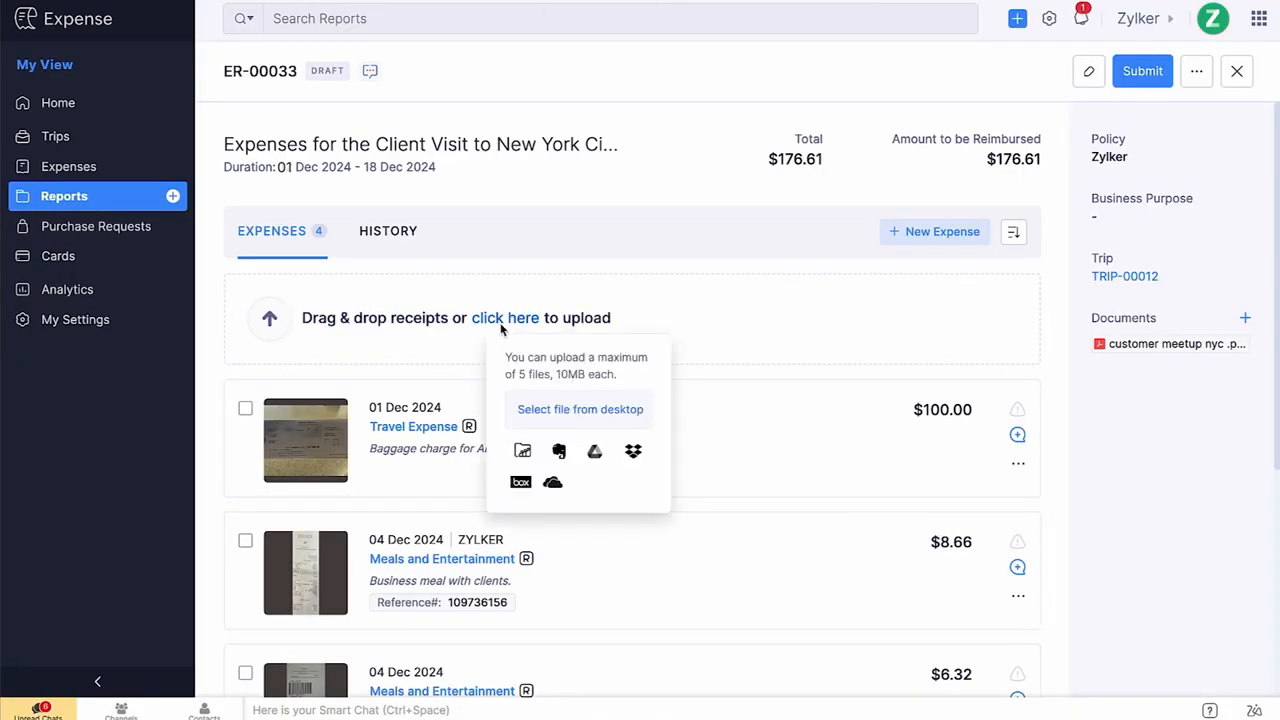
left_click(562, 406)
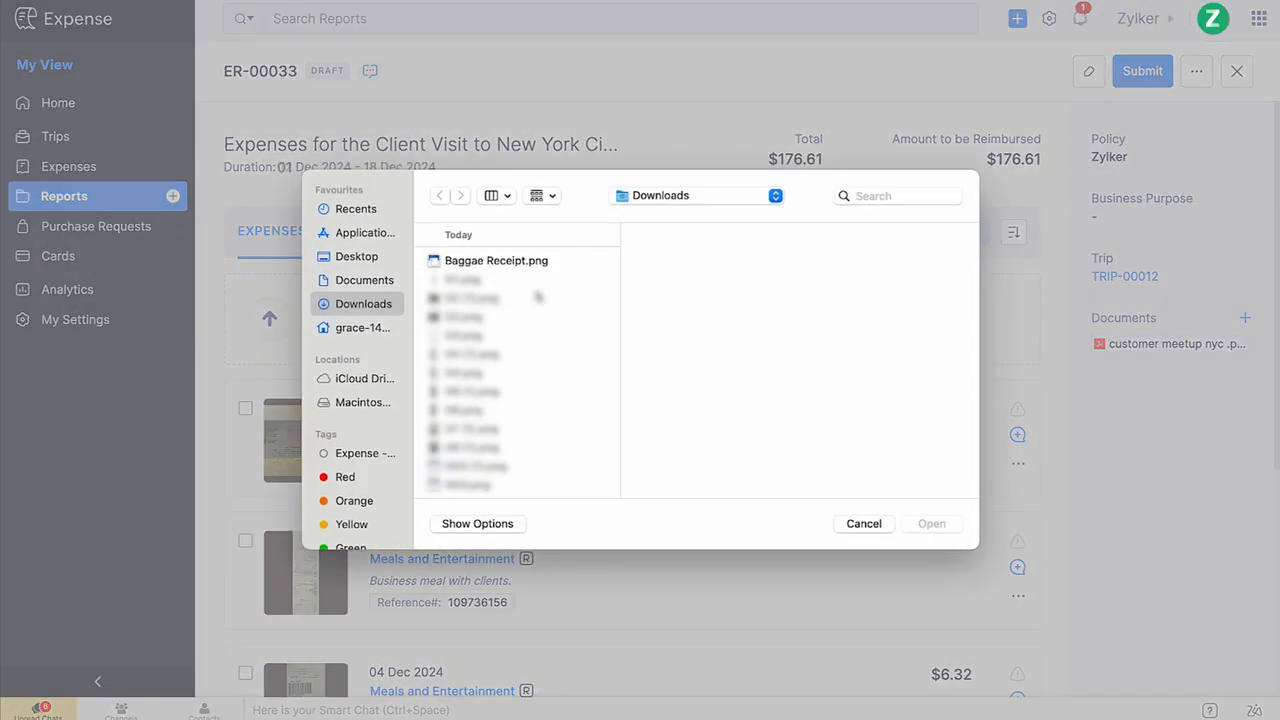
left_click(533, 262)
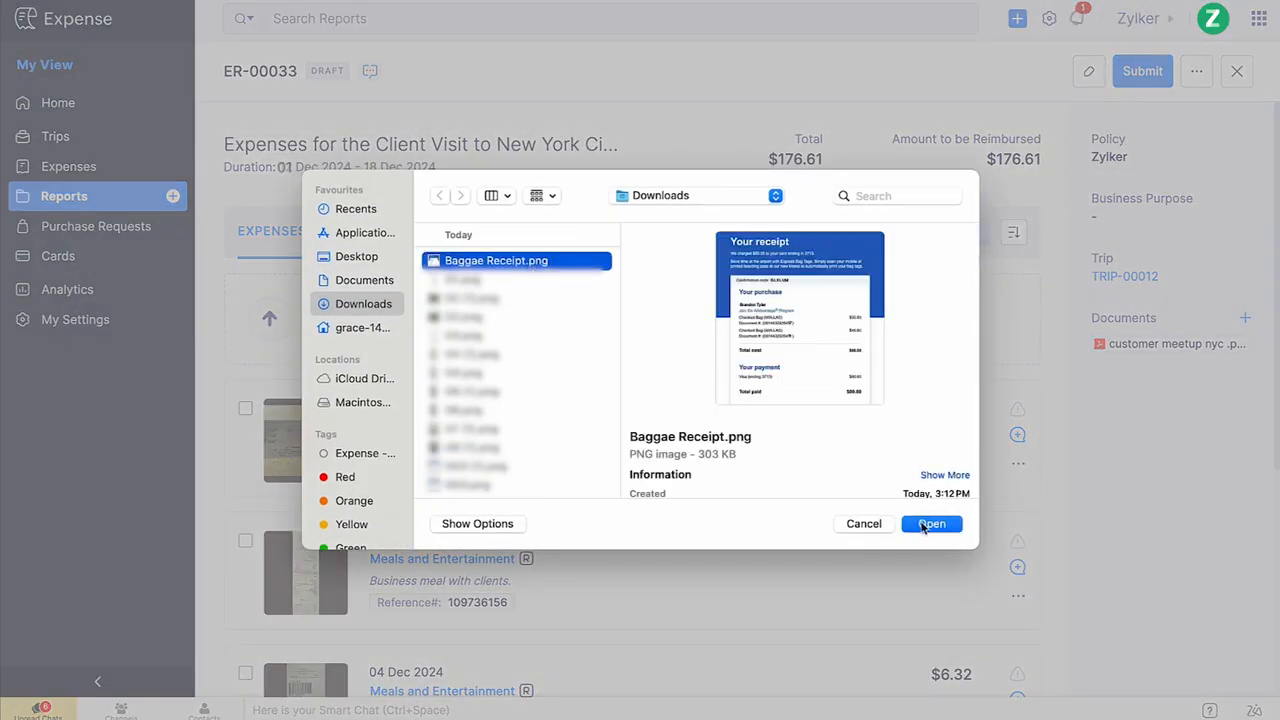
left_click(924, 526)
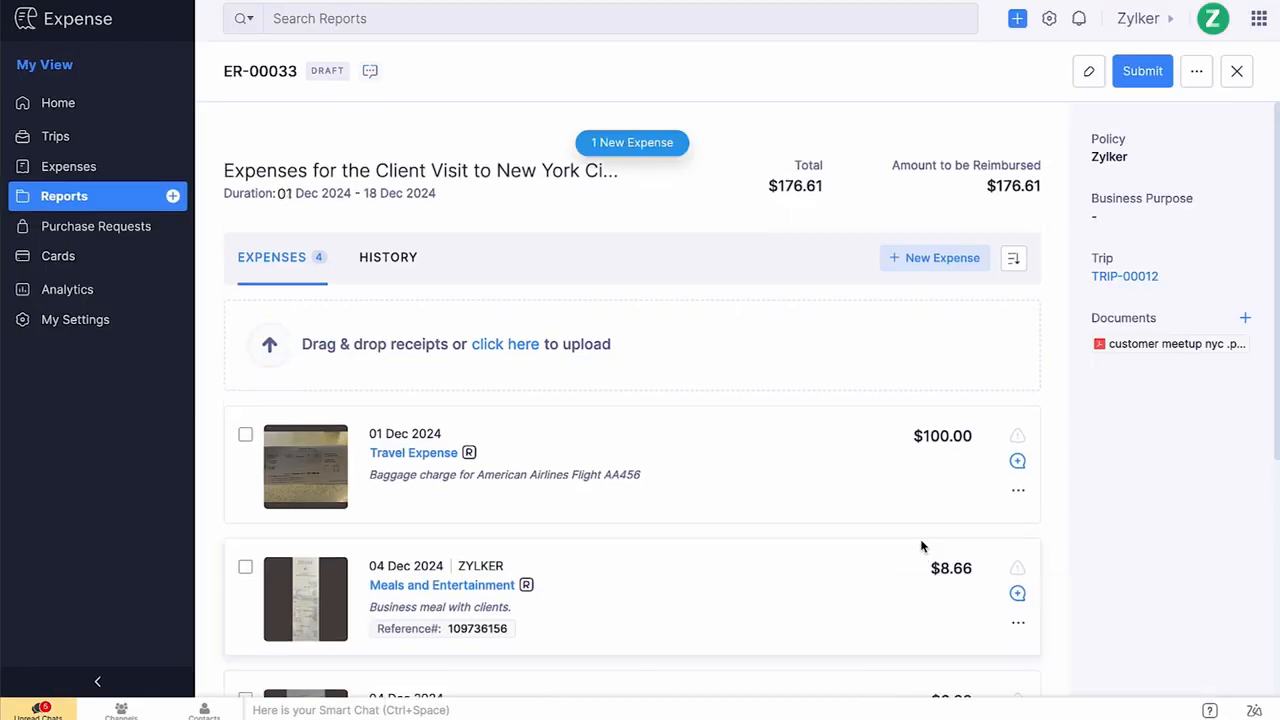
left_click(630, 144)
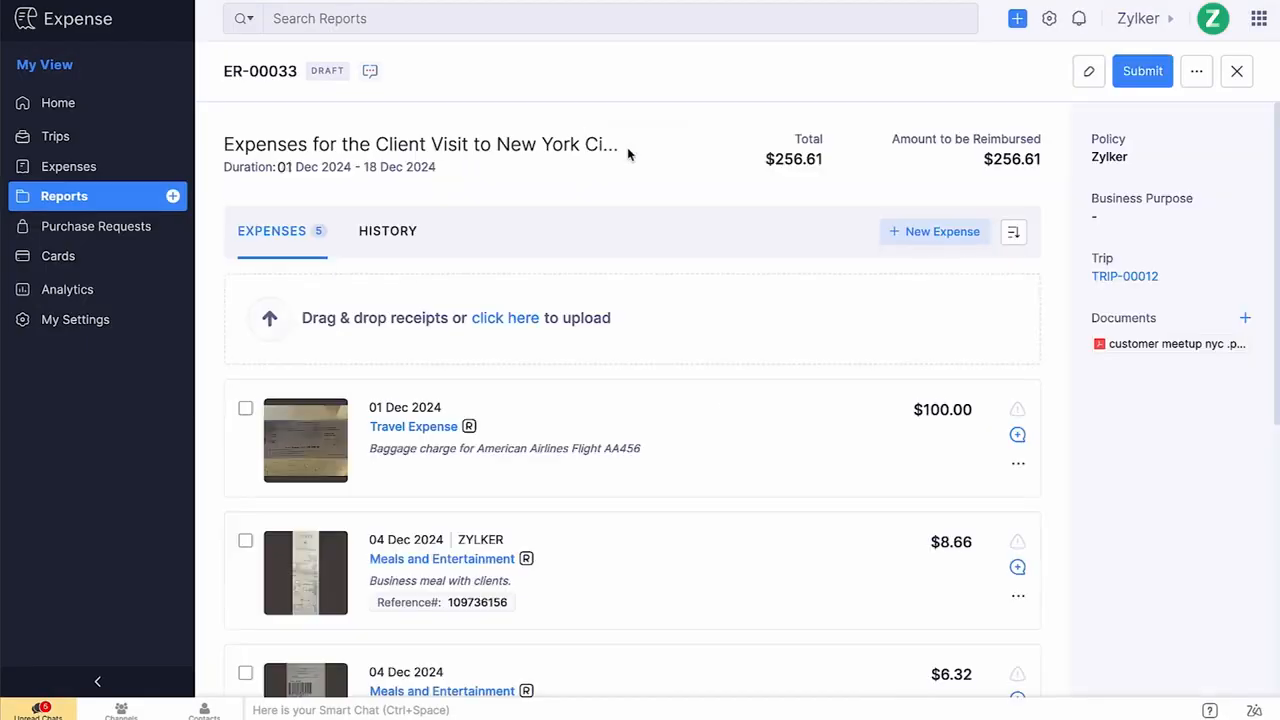
Review the report's blocking violation about missing expense location and open the flagged Meals and Entertainment expense for updating.
scroll(557, 343, "down", 4)
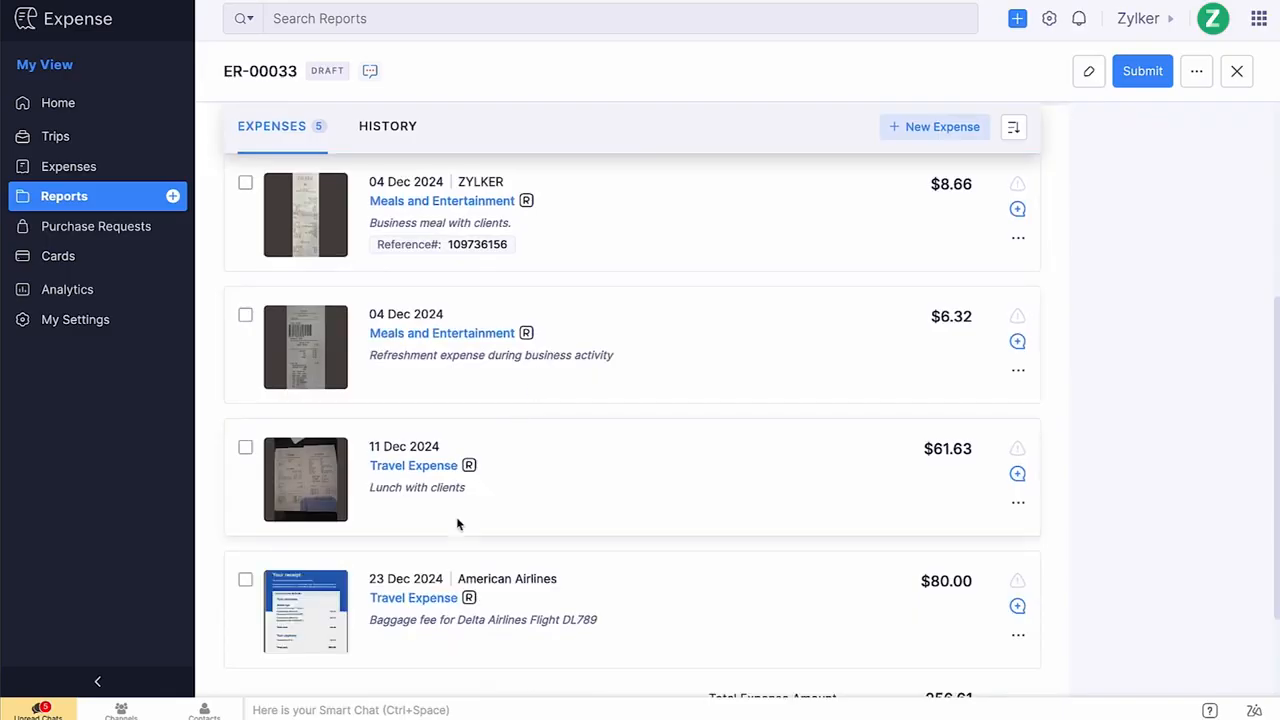
left_click(425, 612)
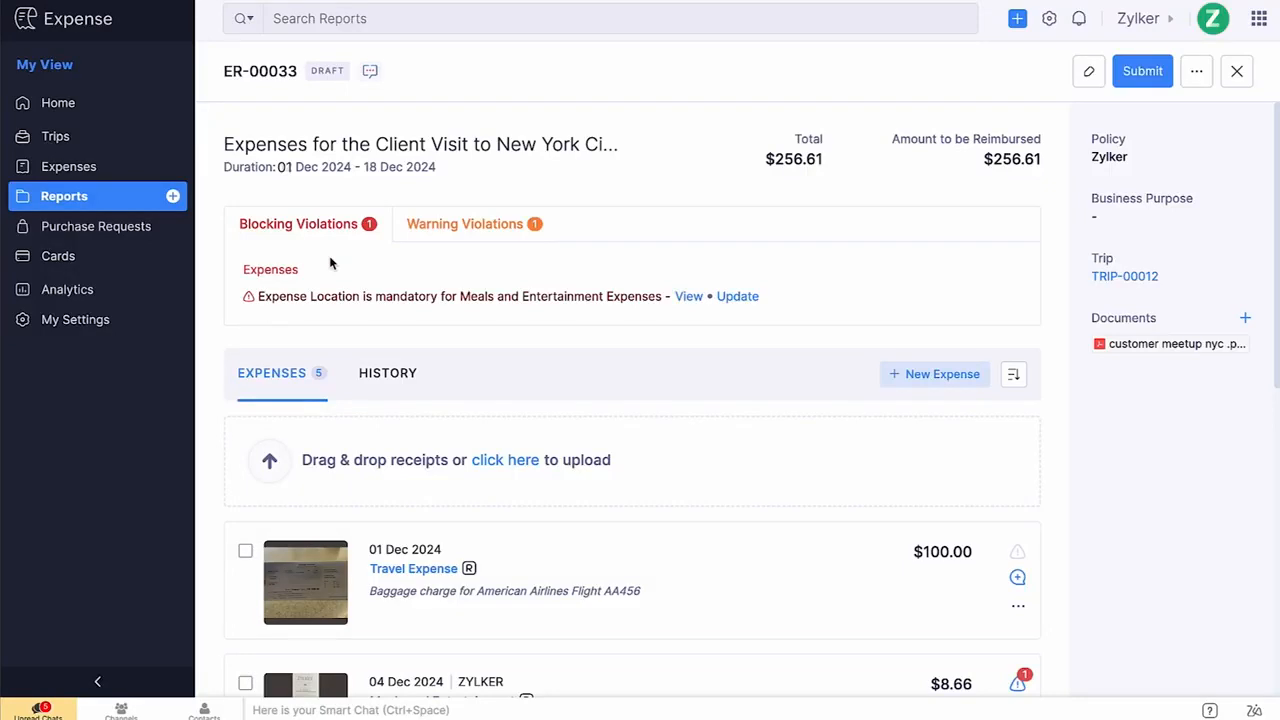
left_click(688, 296)
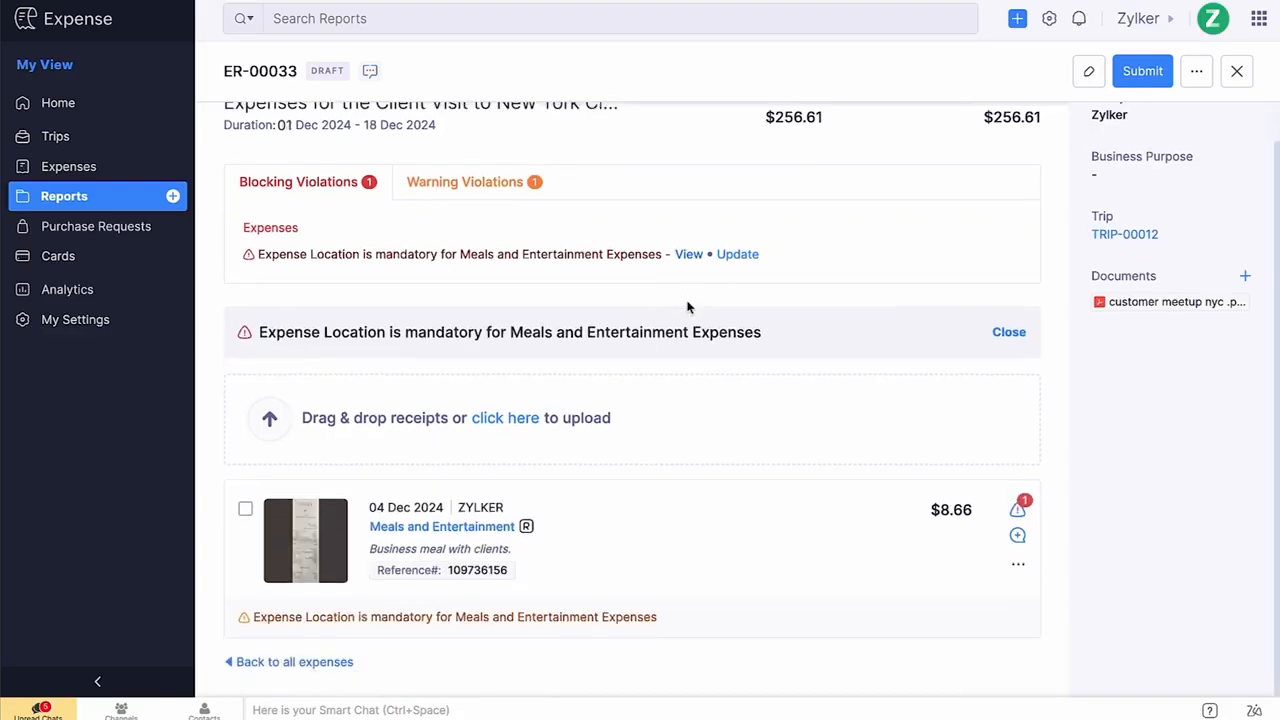
left_click(737, 254)
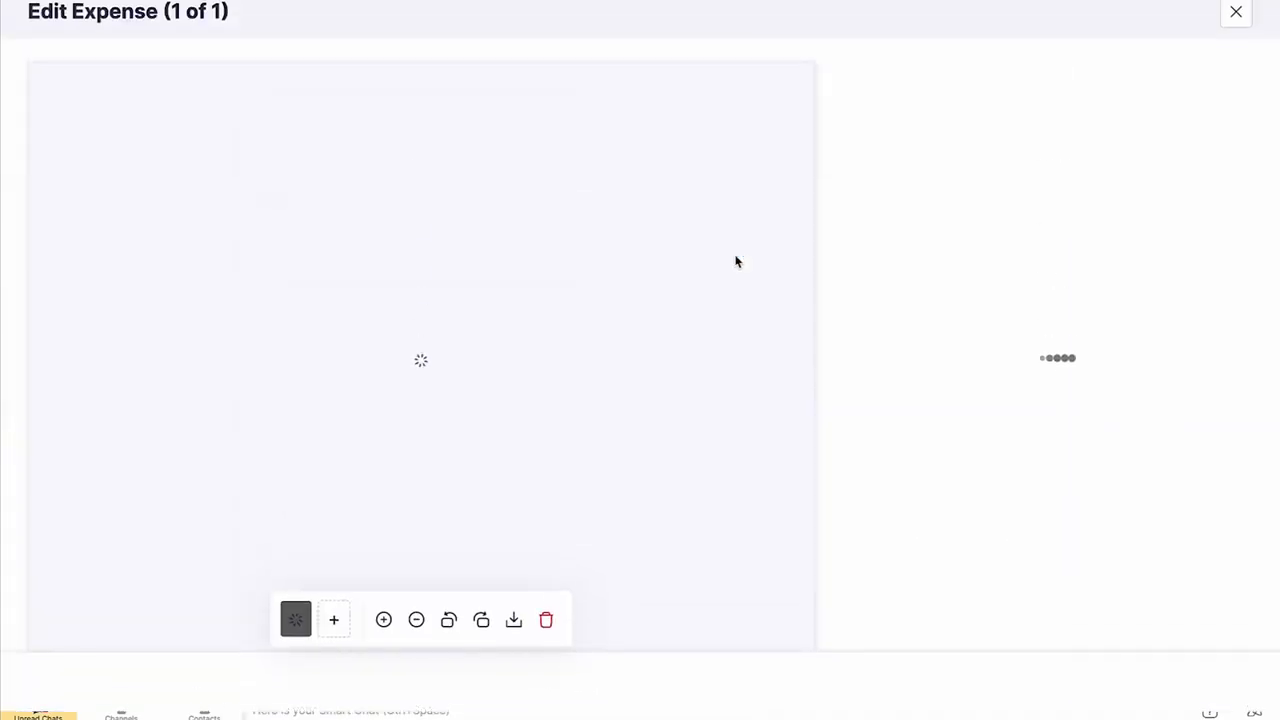
Paste the receipt's address 1050 Western Ave, Albany, NY 12203 as the expense location and save the expense.
scroll(838, 308, "down", 2)
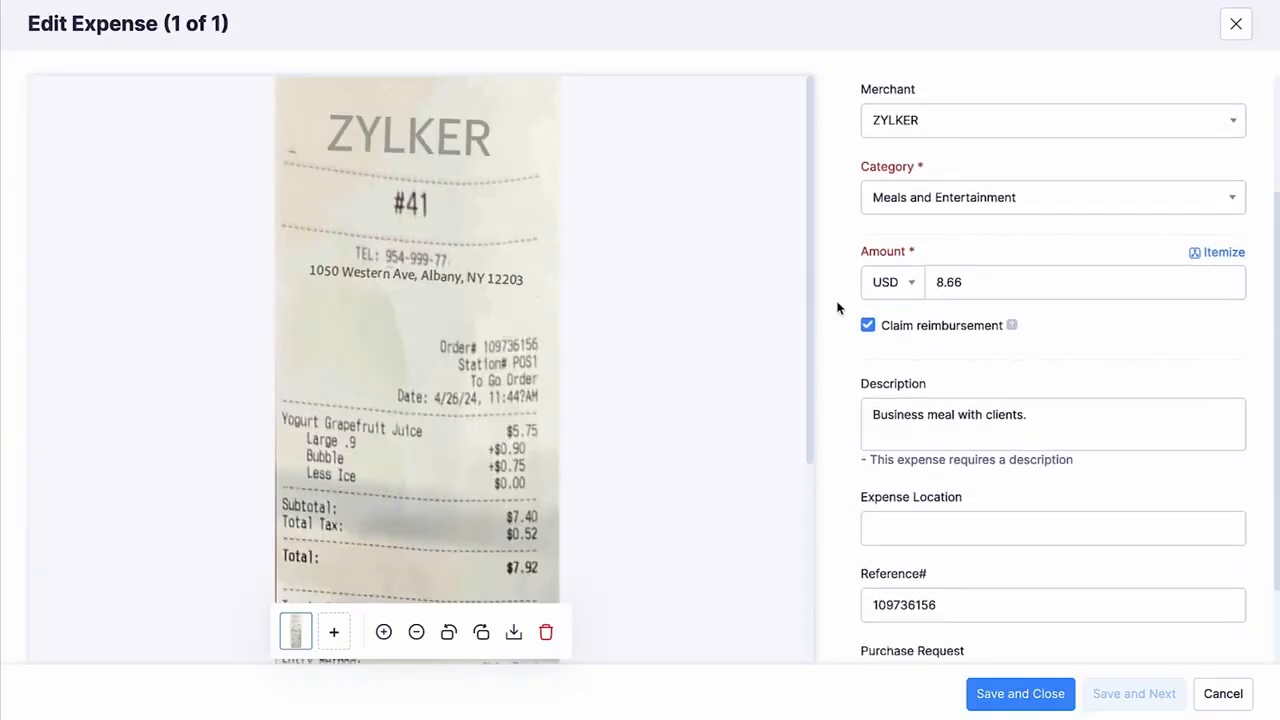
scroll(838, 308, "down", 1)
left_click(883, 424)
type("1050 Western Ave, Albany, NY 12203")
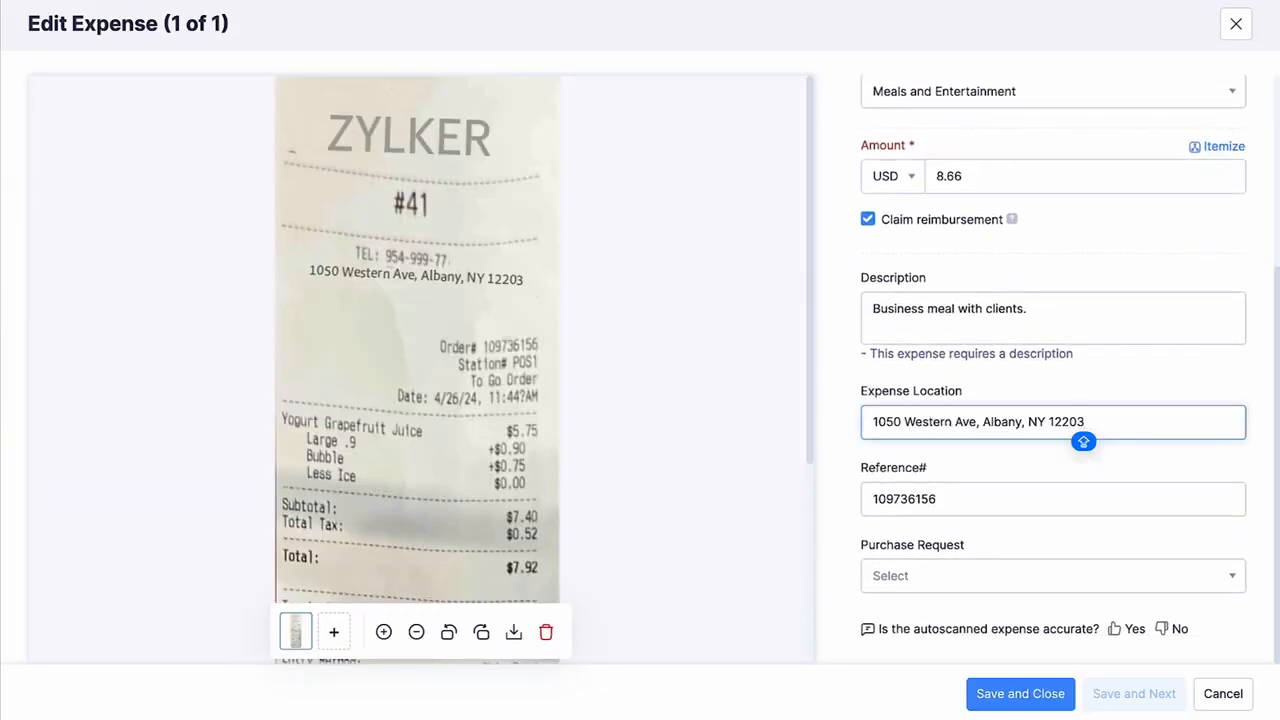
left_click(972, 696)
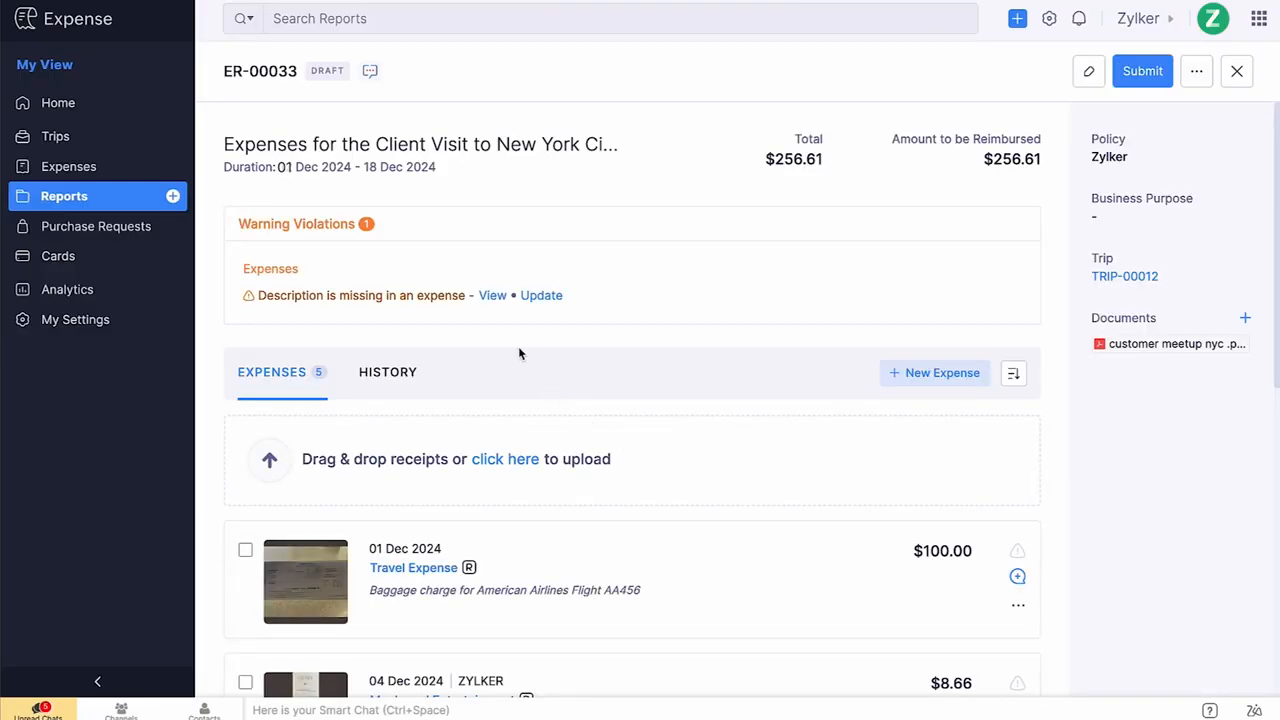
Update the expense missing a description with 'Baggage fee for Delta Airlines Flight DL789' and save it.
left_click(492, 296)
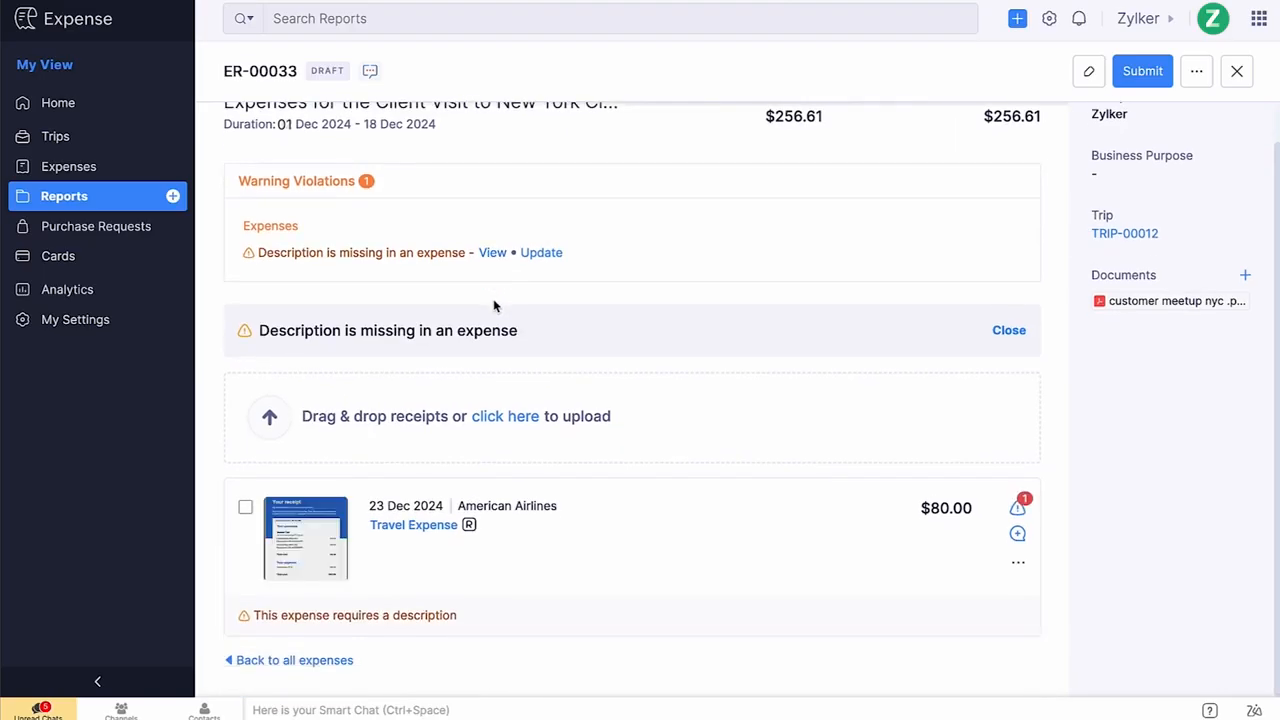
left_click(541, 256)
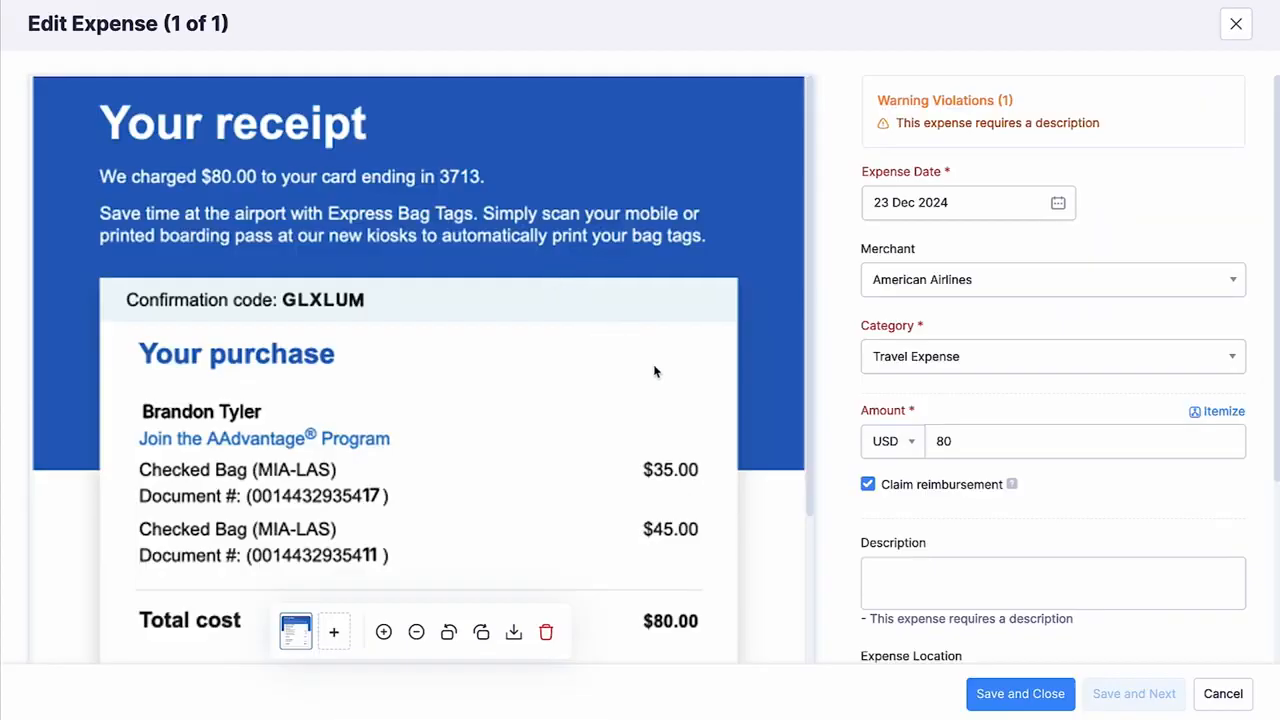
left_click(872, 587)
type("Baggage fee for Delta Airlines Flight DL789")
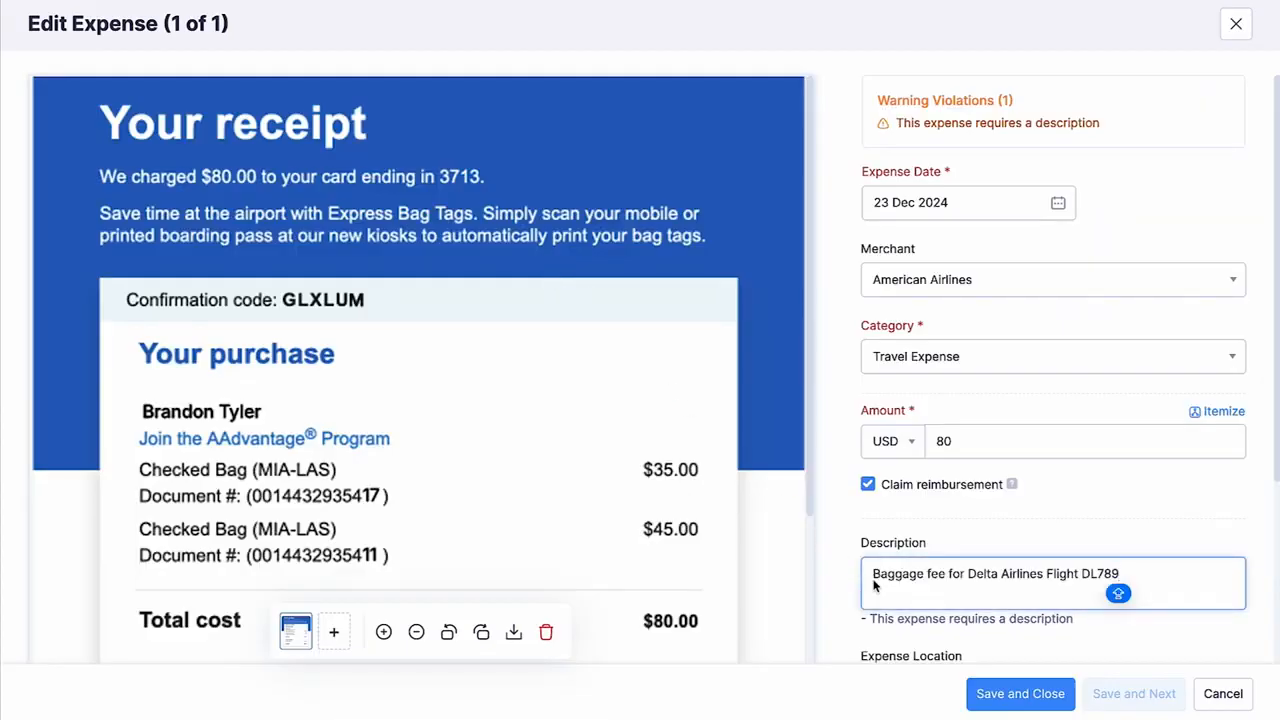
left_click(1004, 699)
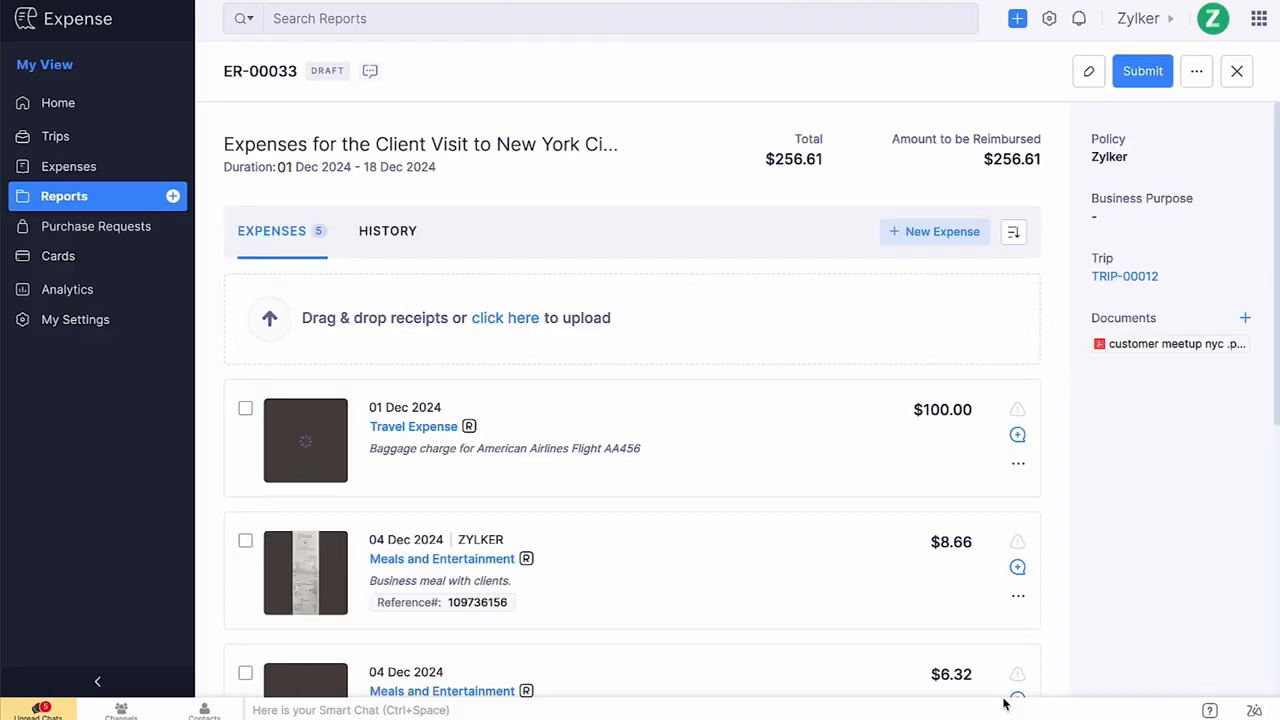
Submit the report for approval with the automatically chosen approver, then recall it.
left_click(1131, 79)
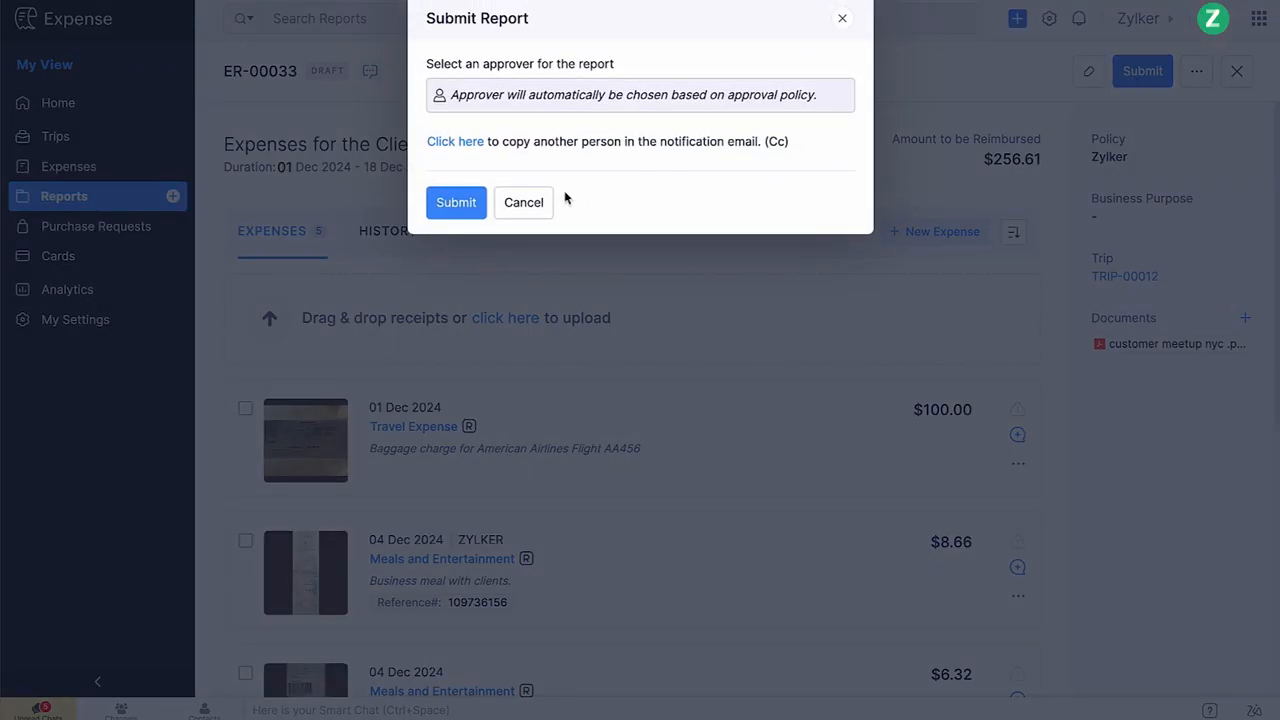
left_click(456, 203)
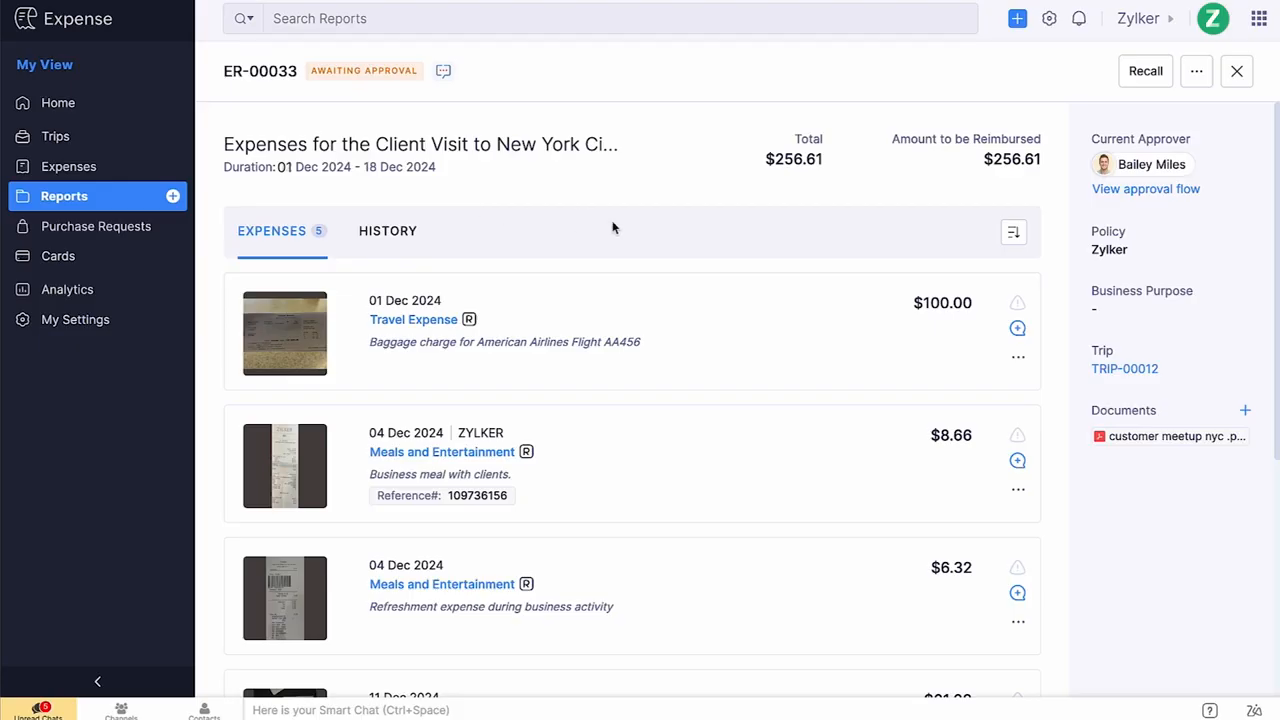
left_click(1104, 191)
left_click(1136, 78)
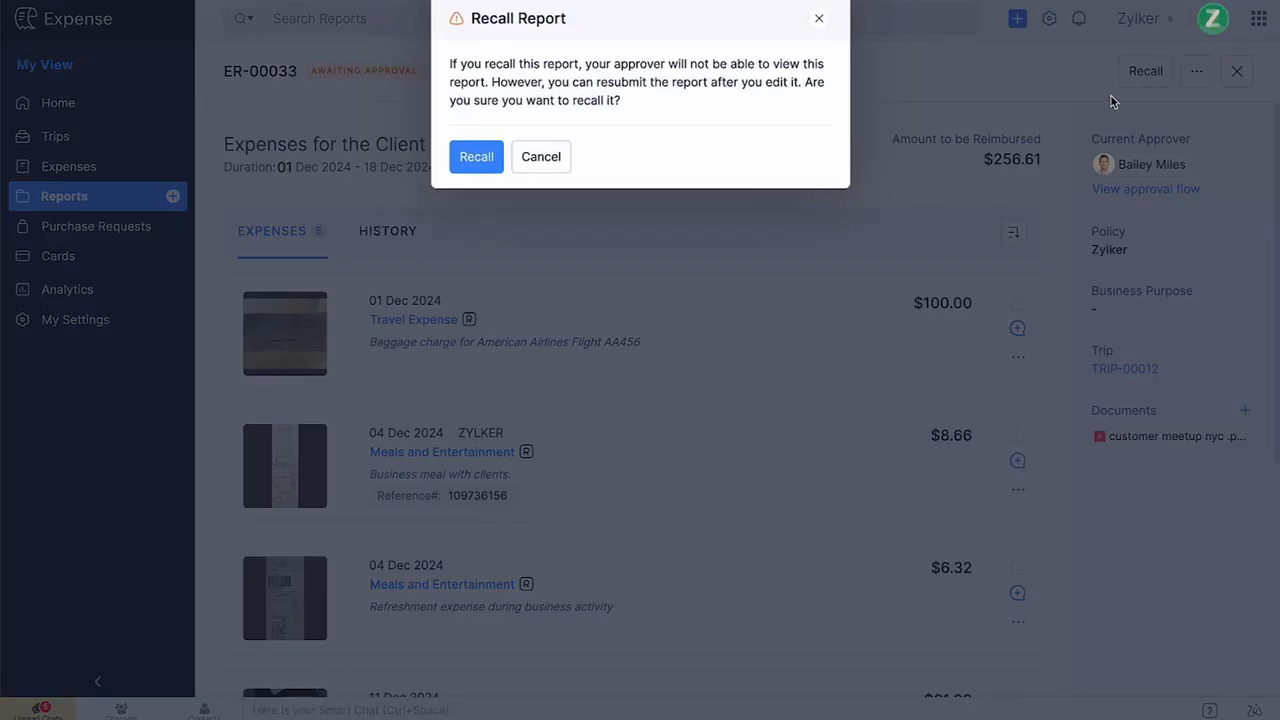
left_click(486, 165)
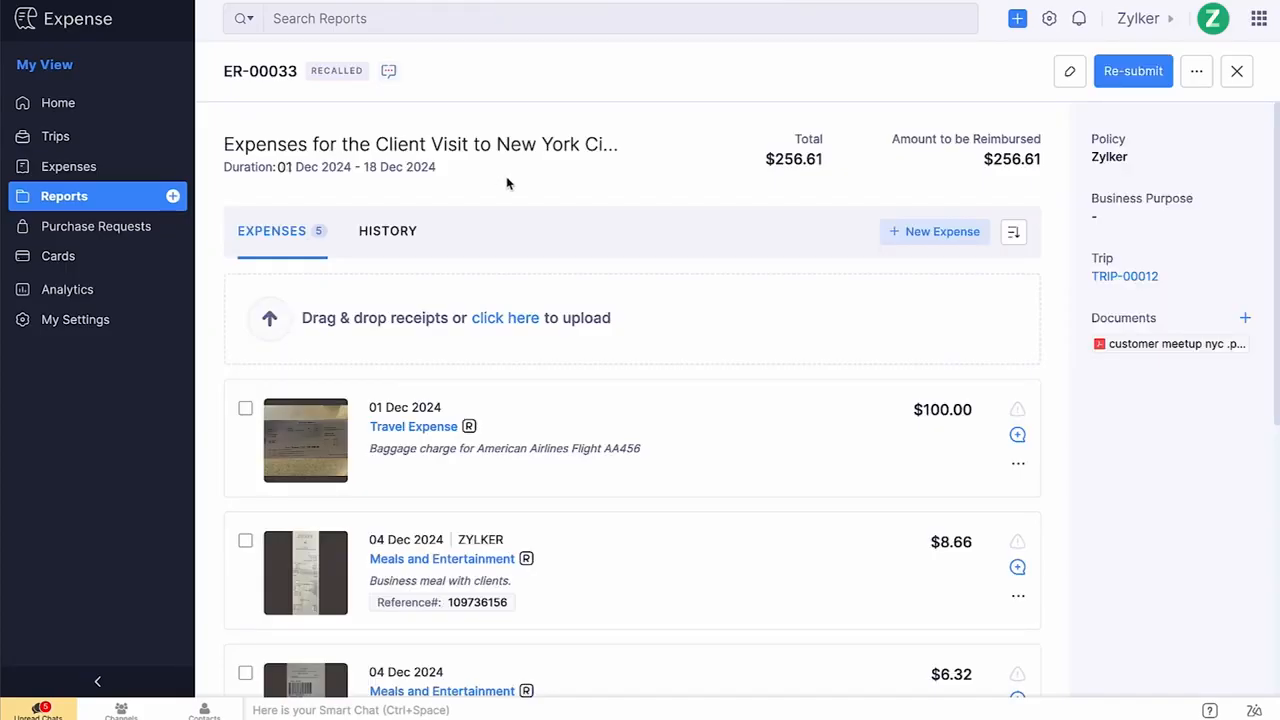
Re-submit the report for approval with the automatically chosen approver.
left_click(1121, 79)
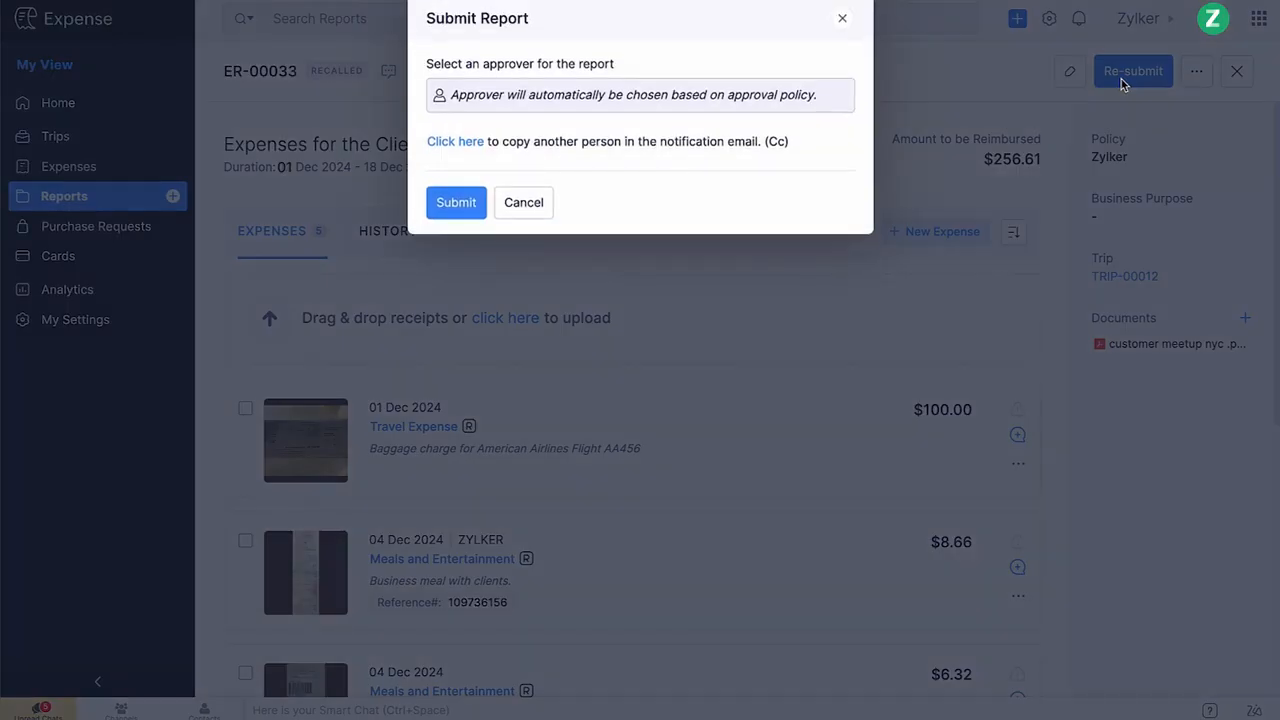
left_click(456, 204)
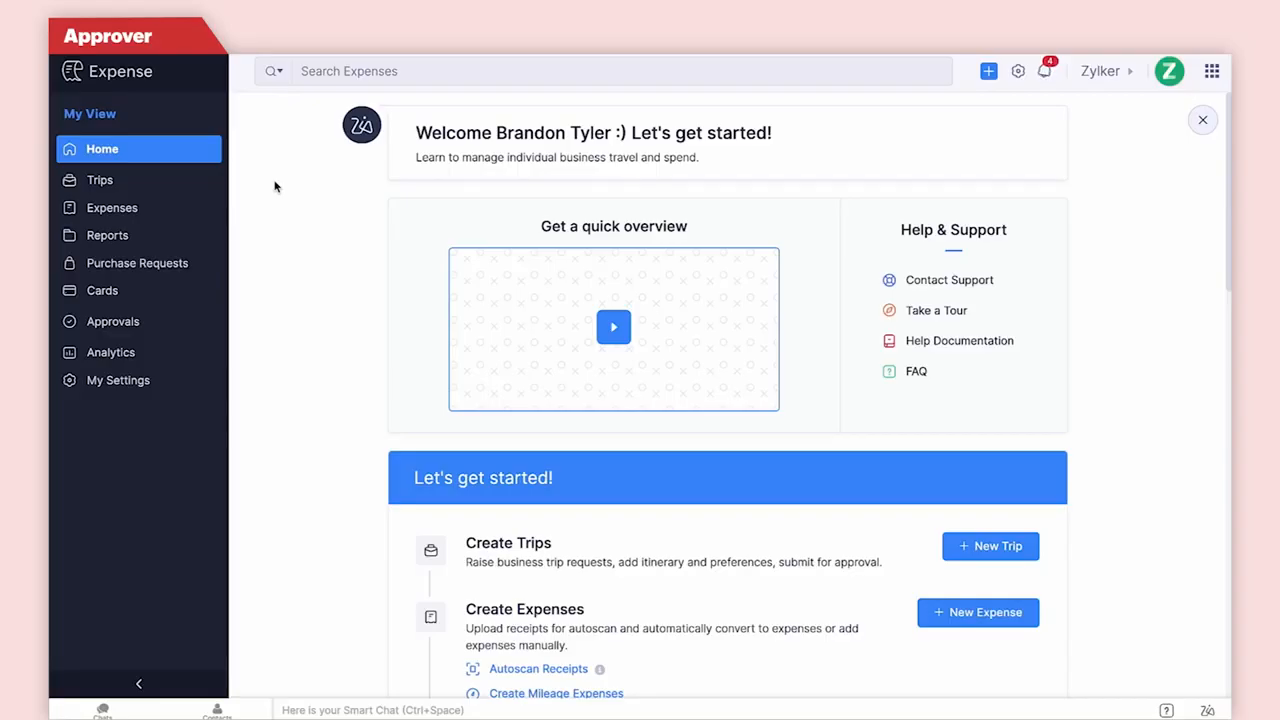
As the approver, open the 'Expenses for the Client Visit to New York City' report from the approval reports list.
left_click(163, 322)
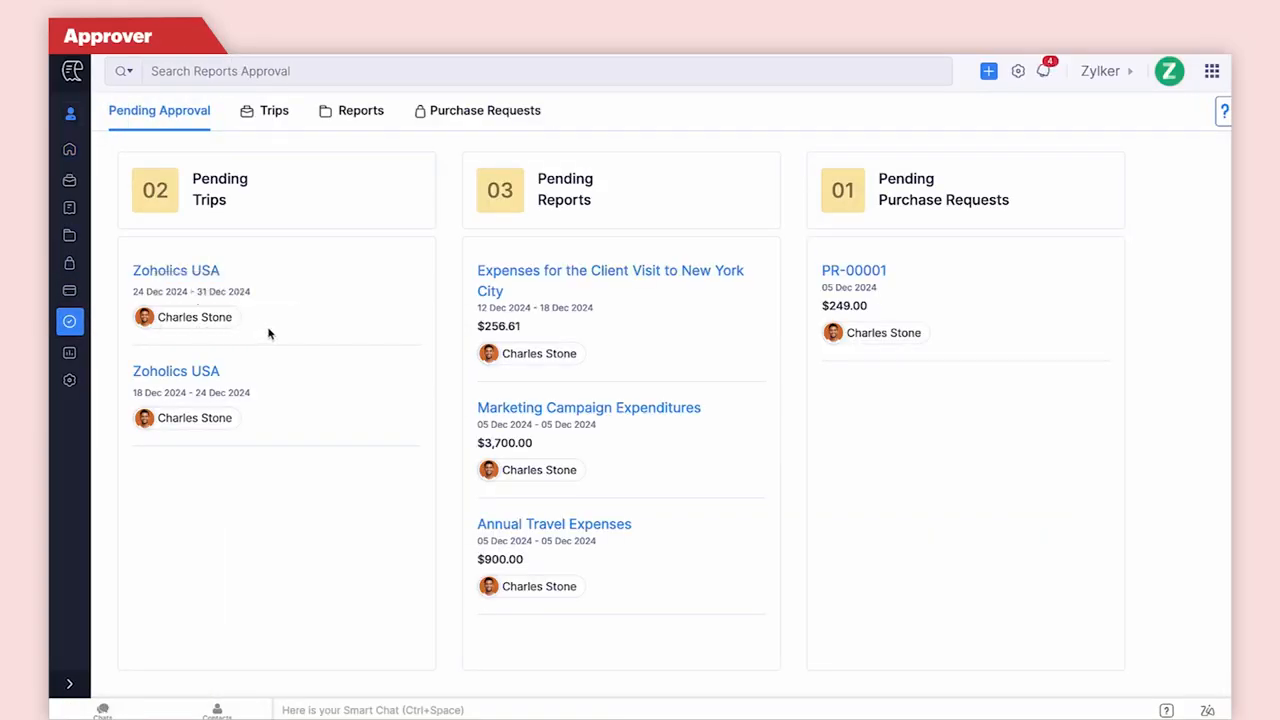
left_click(360, 129)
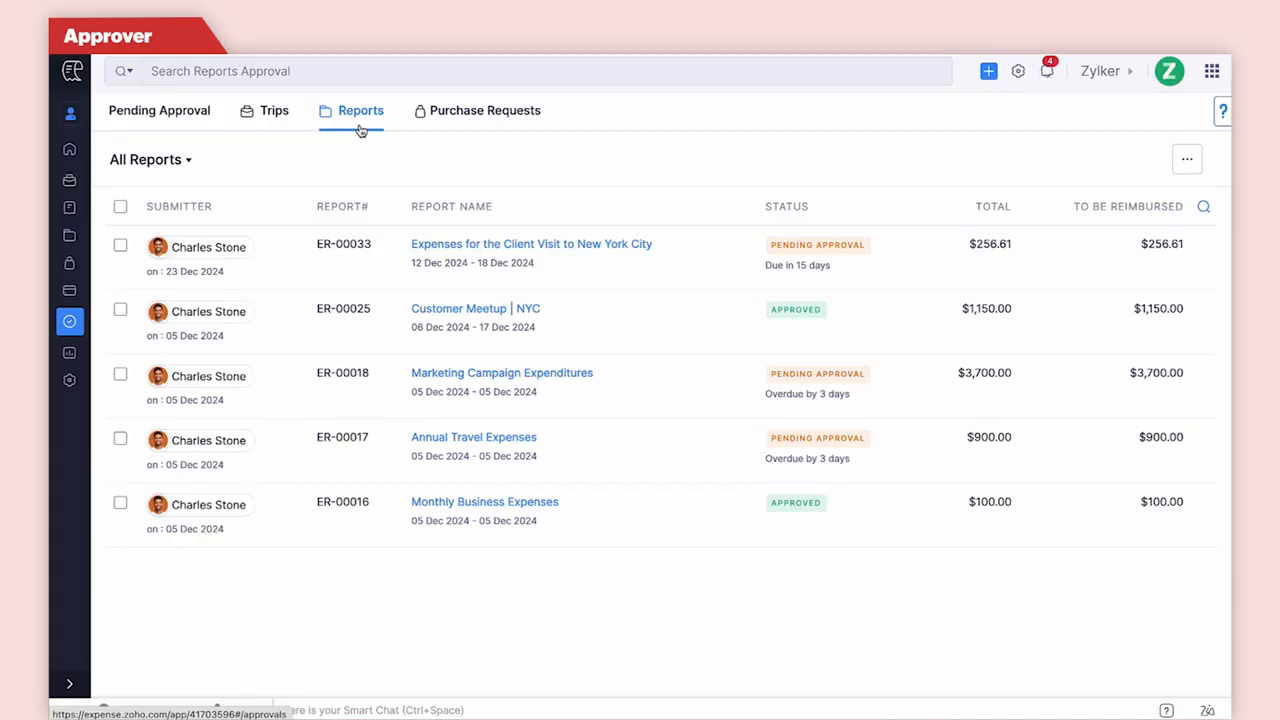
left_click(572, 245)
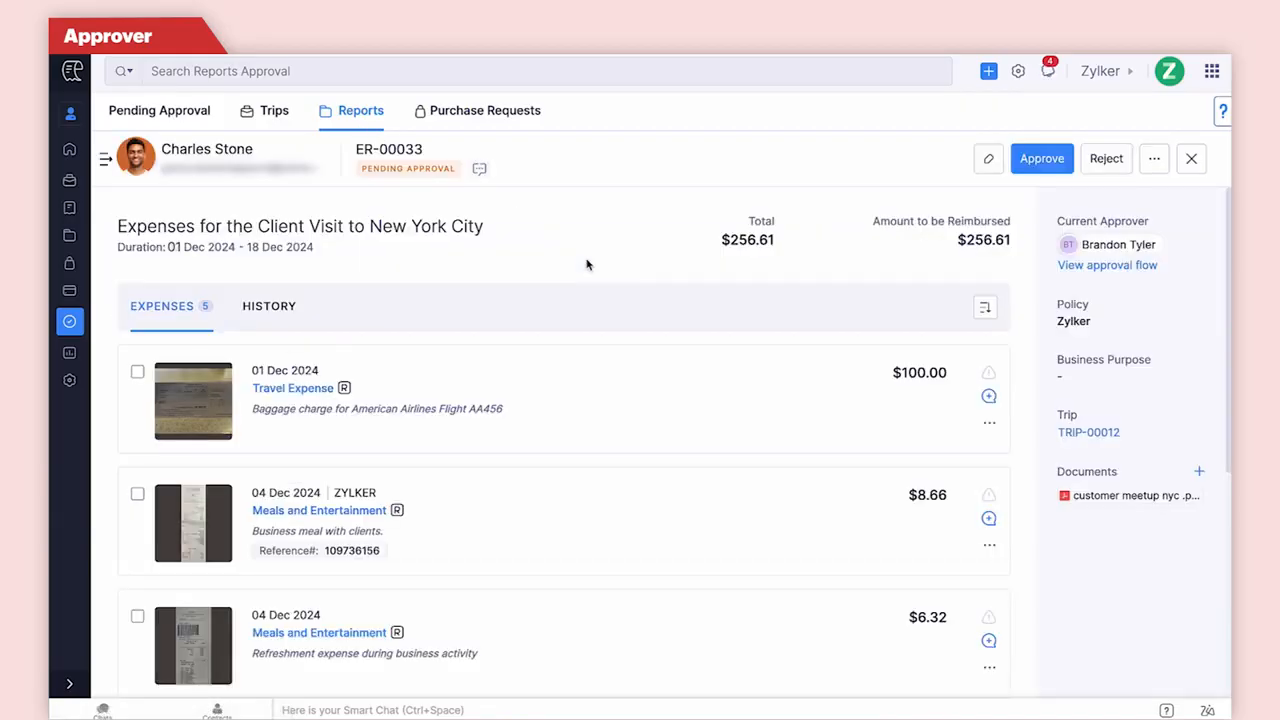
Comment on the $8.66 ZYLKER meal expense: 'Approved for reimbursement. Please ensure that all receipts are clear, itemised, and accurately updated to comply with company policy and audit requirements.'.
left_click(988, 518)
left_click(709, 607)
type("Approved for reimbursement. Please ensure that all receipts are clear, itemised, and accurately updated to comply with company policy and audit requirements.")
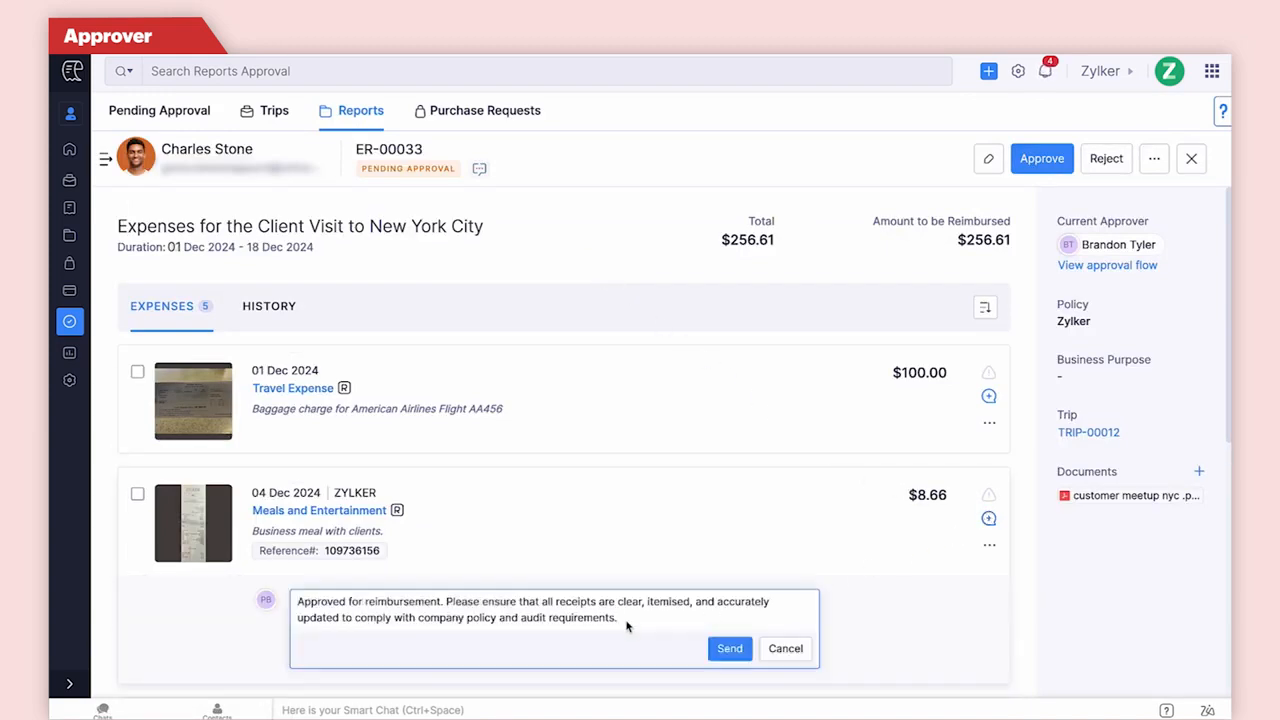
left_click(728, 649)
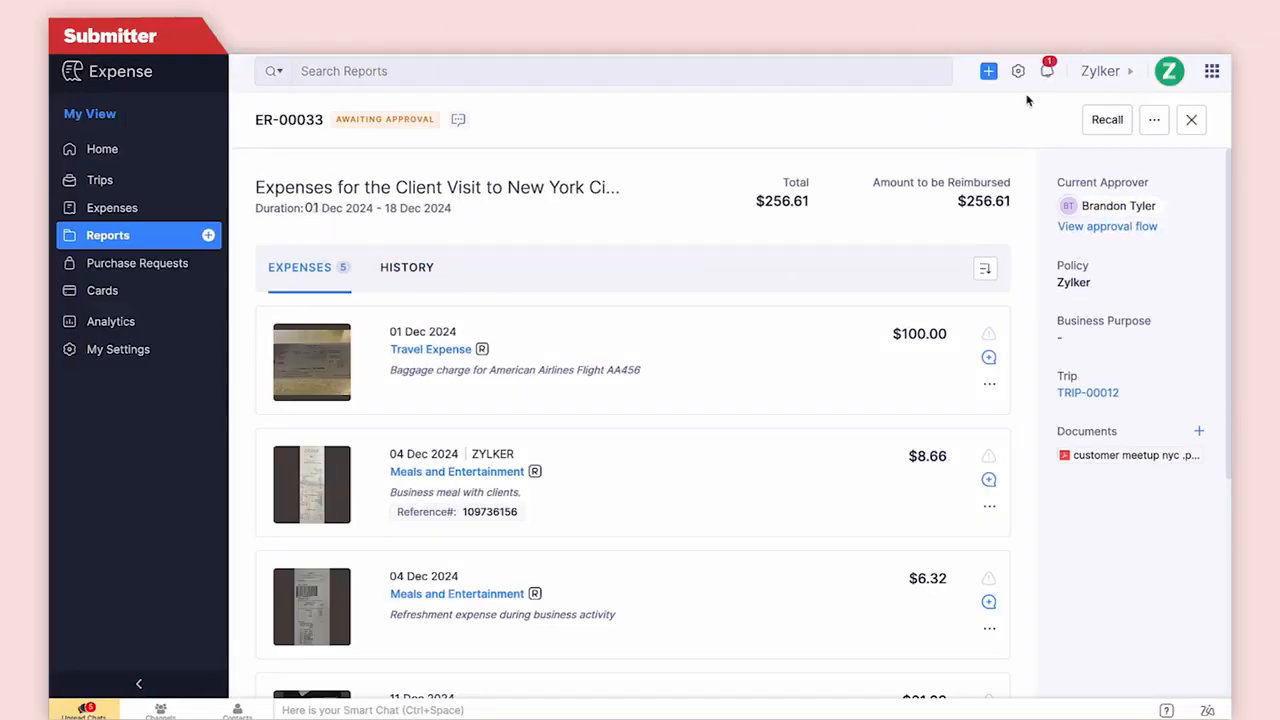
As the submitter, check the notifications and open the comments on the ZYLKER meal expense.
left_click(1044, 72)
left_click(1044, 72)
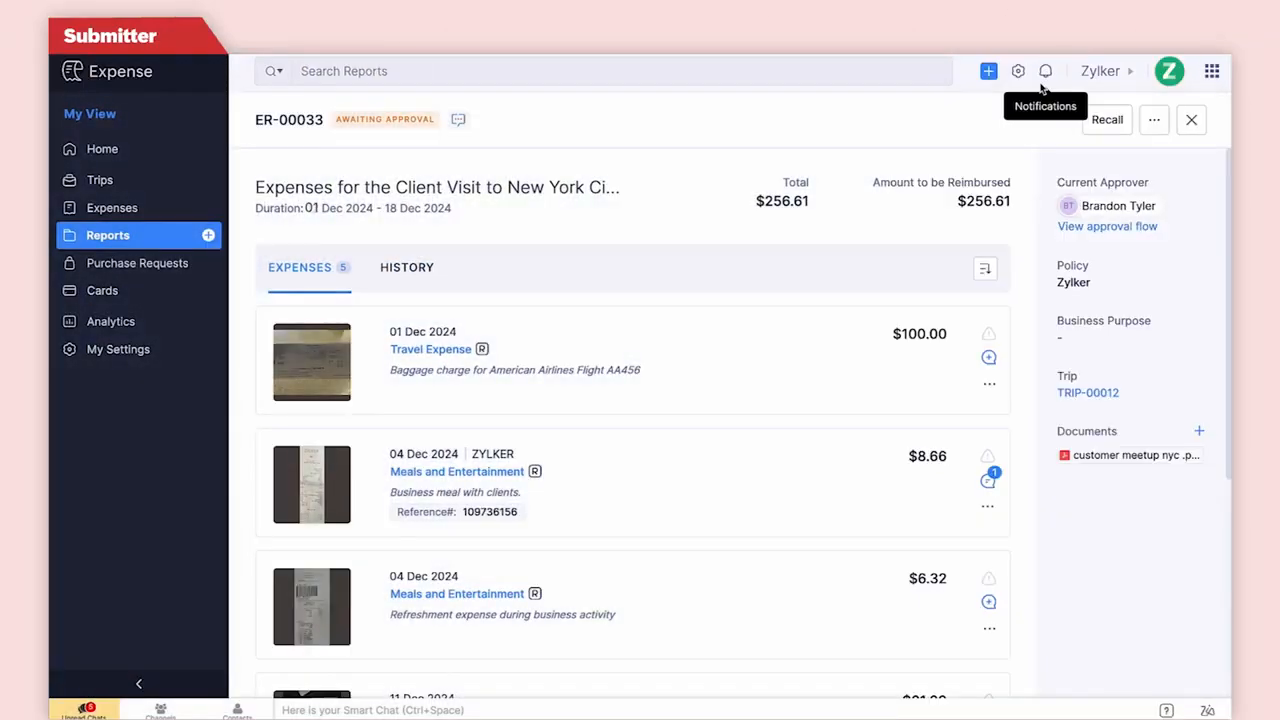
left_click(987, 481)
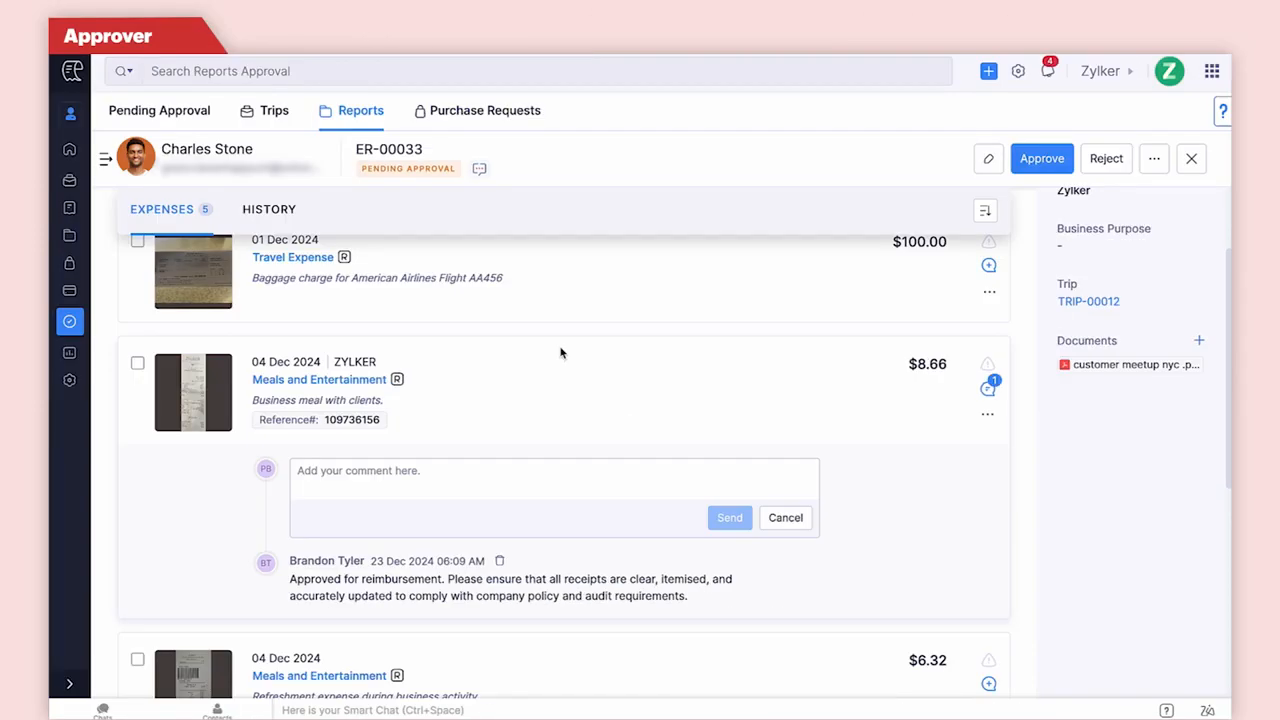
left_click(478, 170)
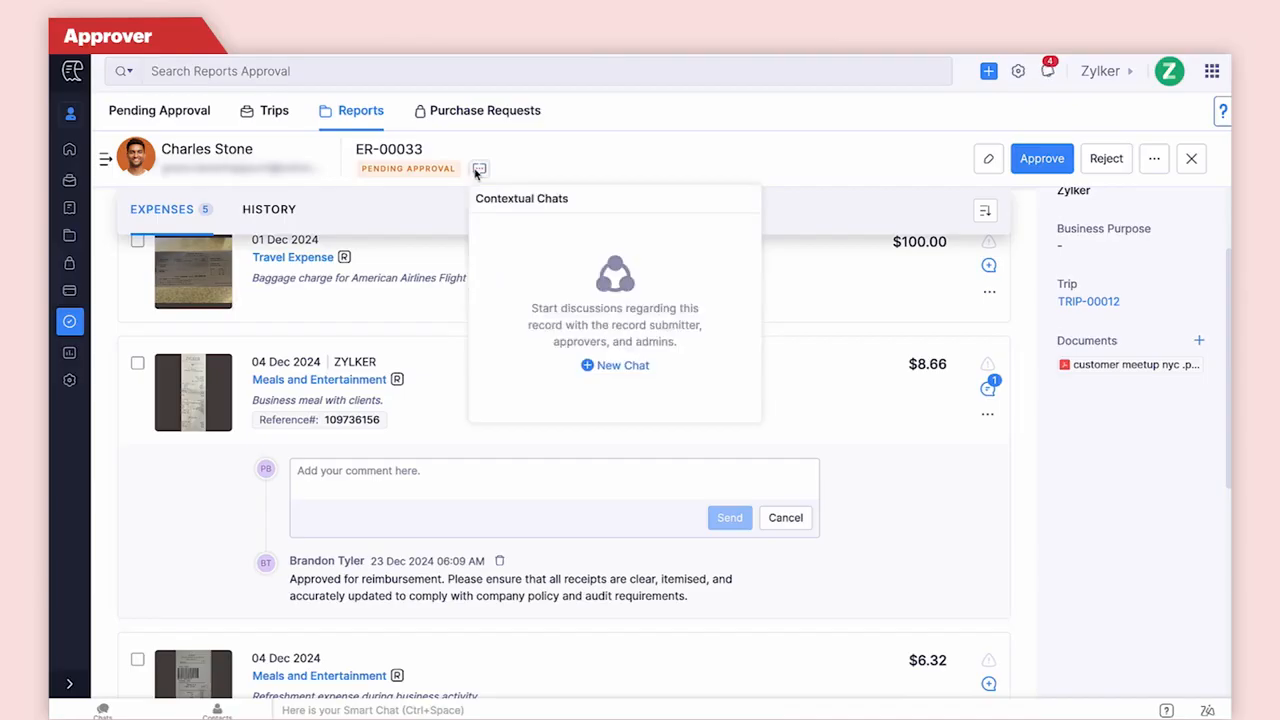
left_click(601, 366)
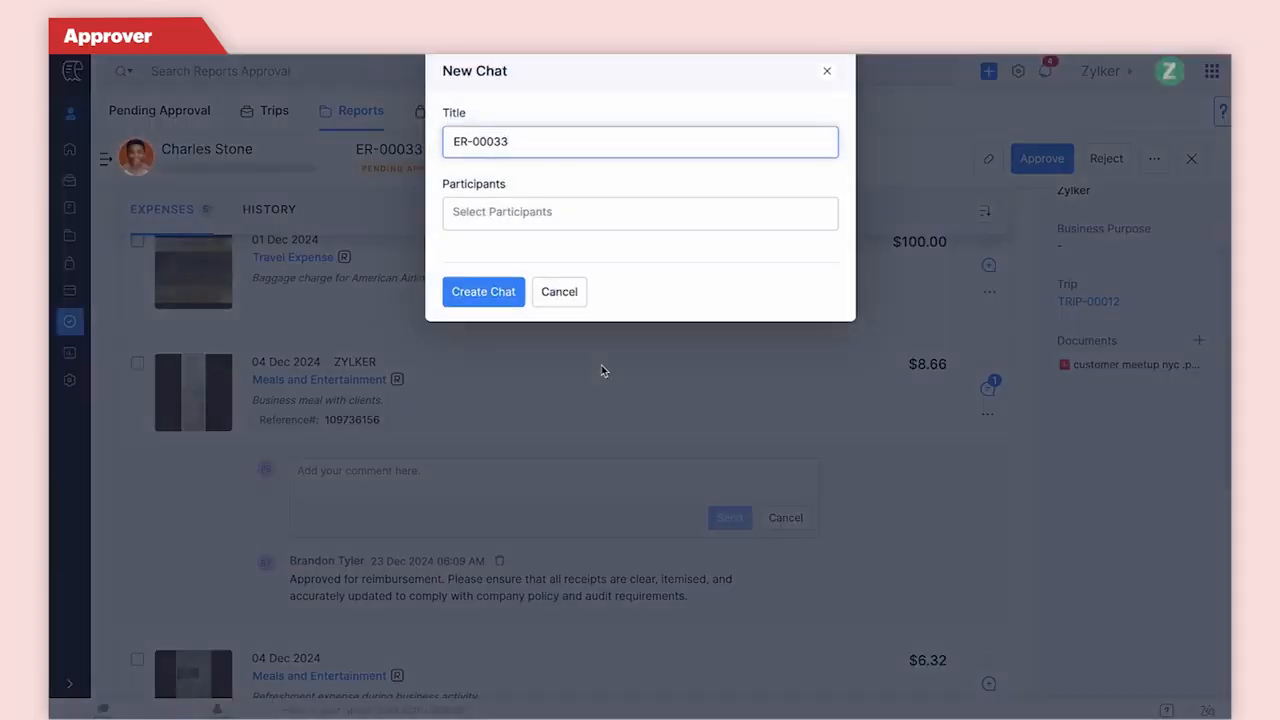
left_click(567, 216)
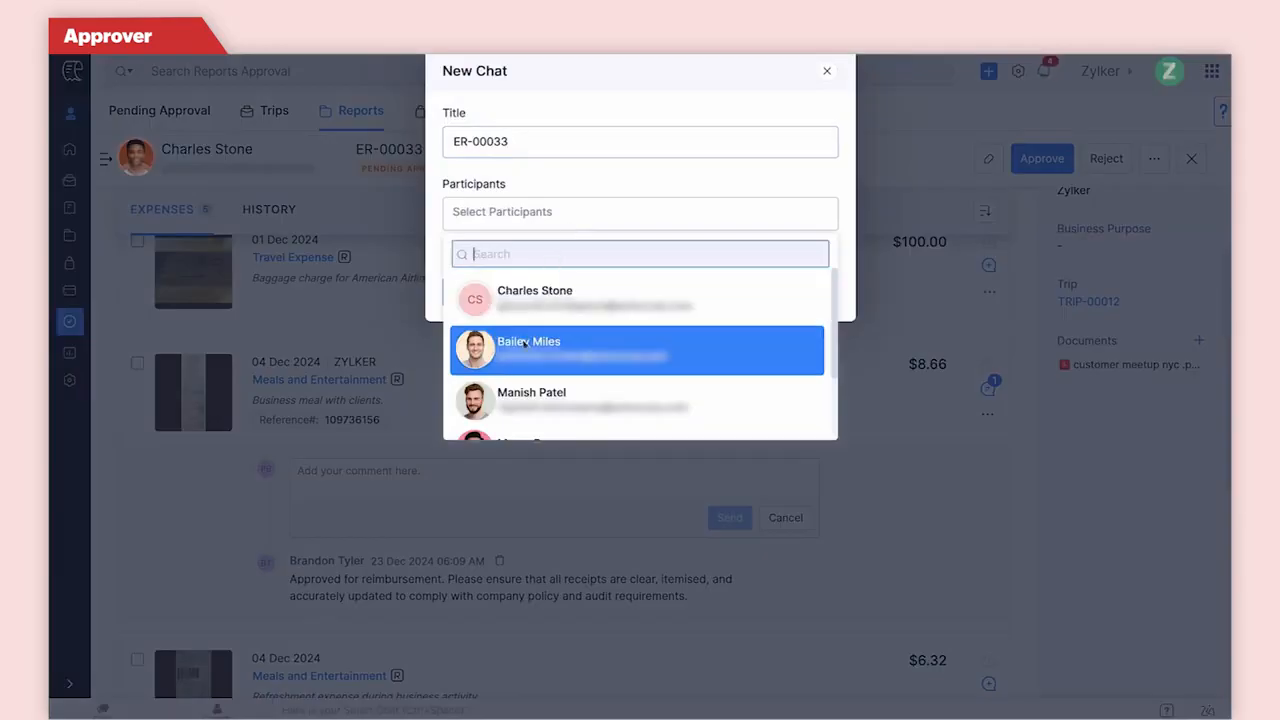
scroll(524, 343, "down", 1)
left_click(411, 339)
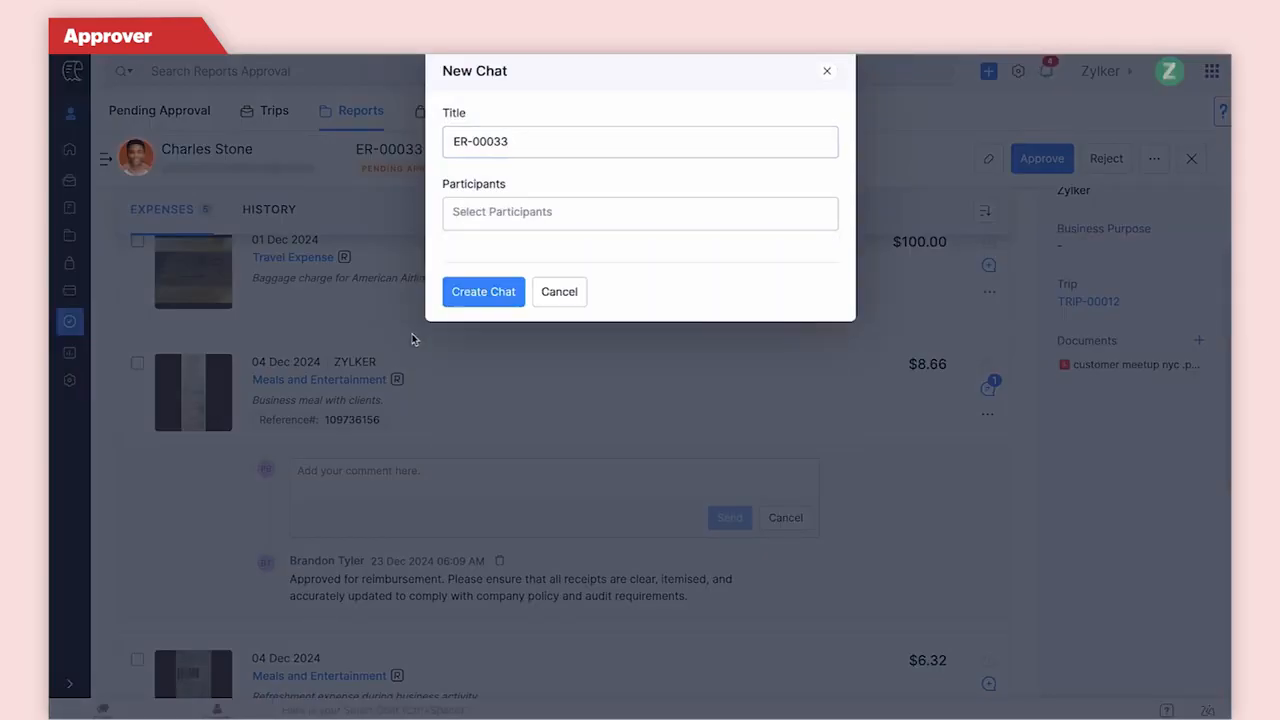
left_click(546, 293)
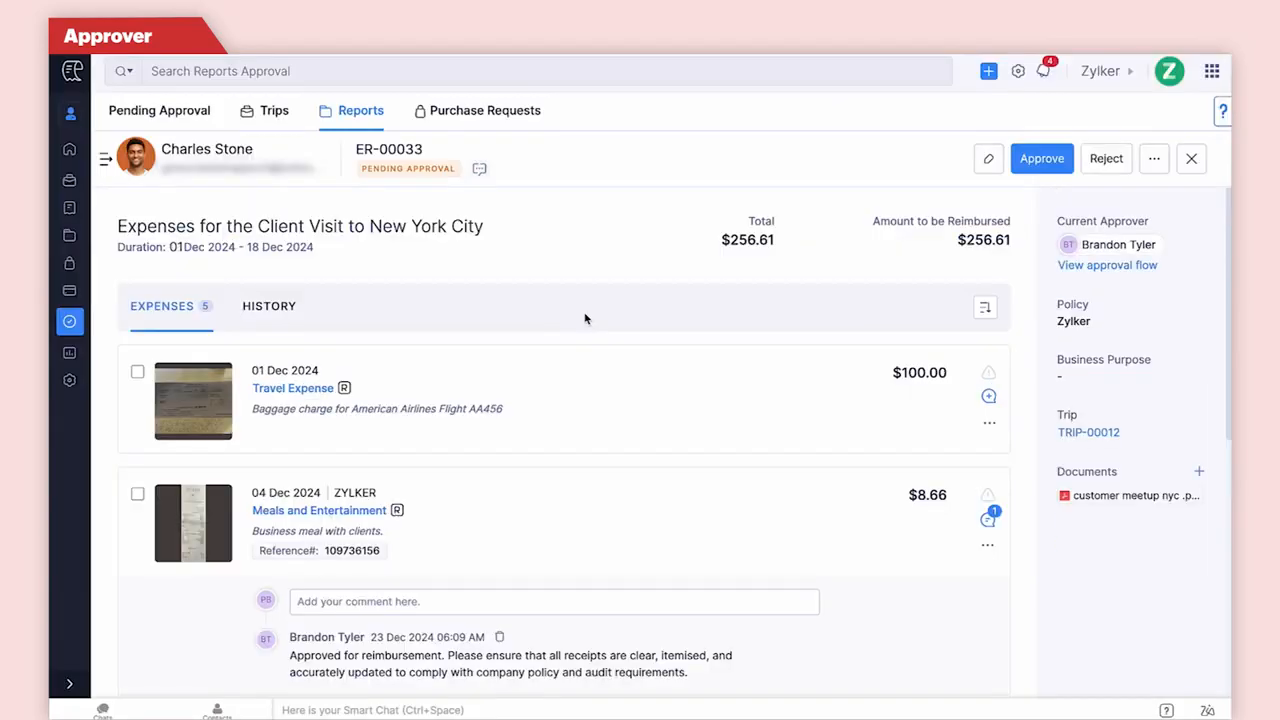
Open the ZYLKER meal expense's details for editing and change its category to Per diem.
left_click(987, 545)
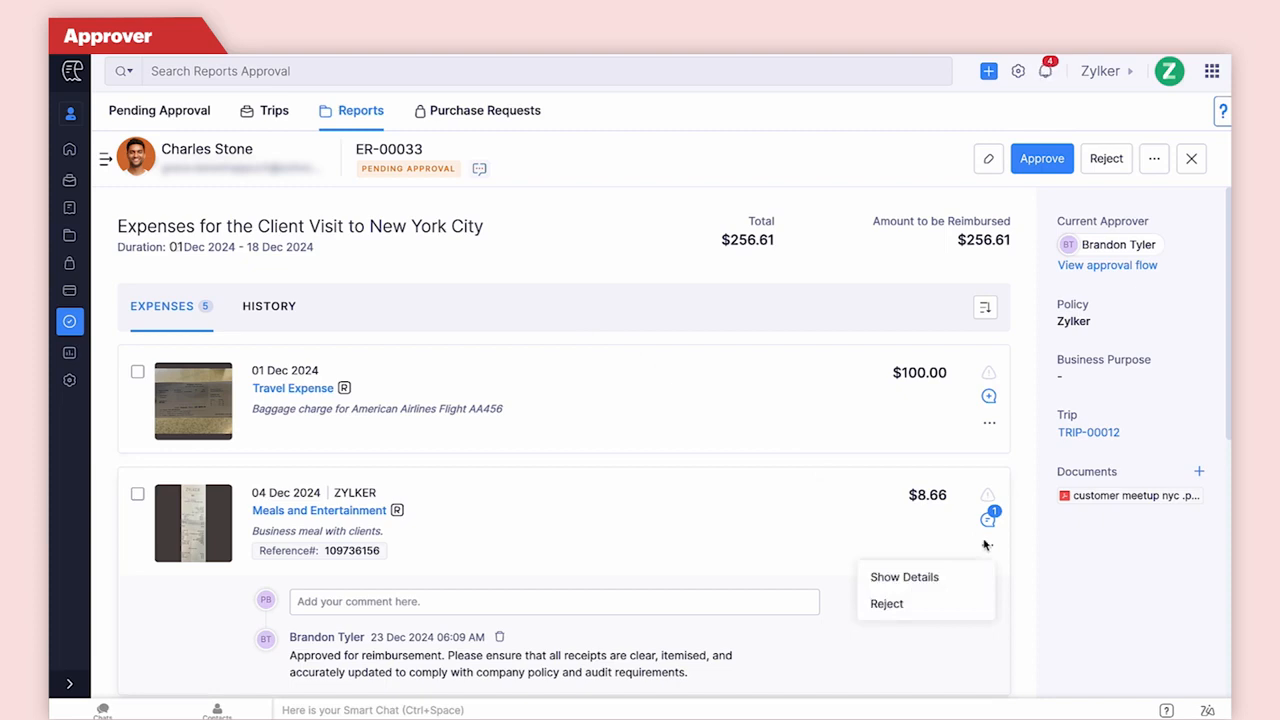
left_click(955, 576)
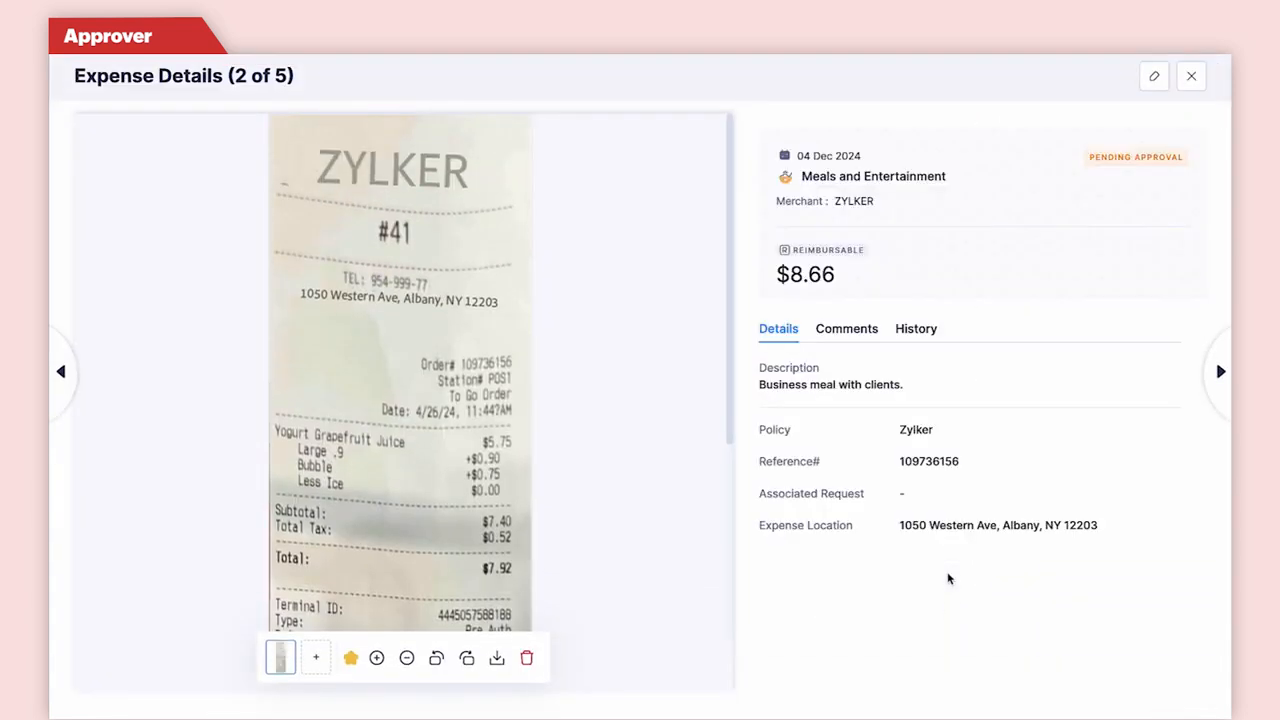
left_click(1150, 80)
left_click(1035, 300)
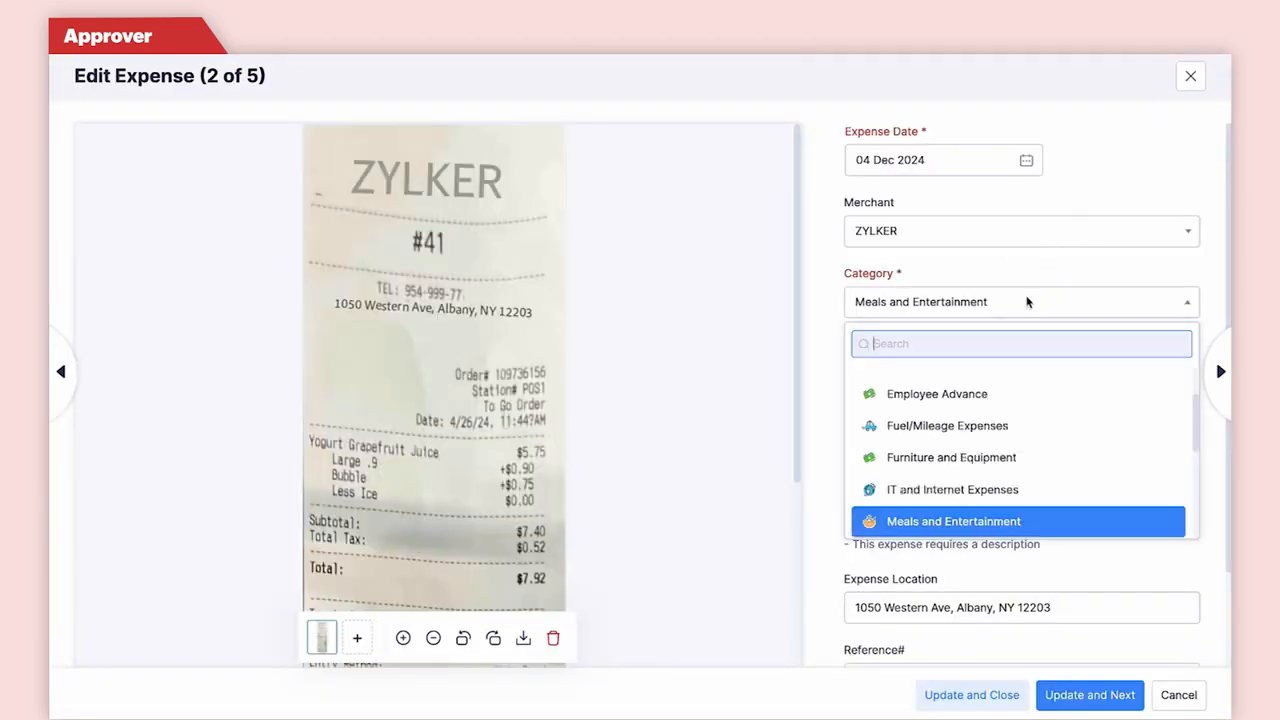
type("per")
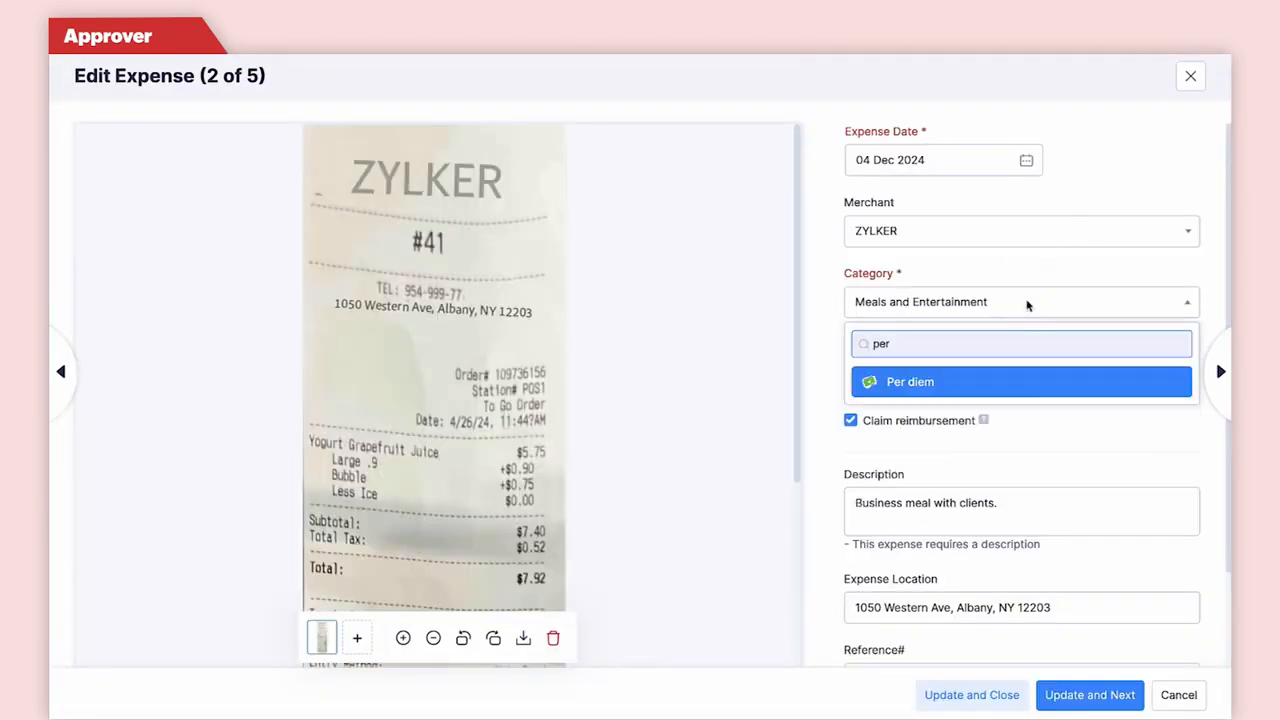
left_click(985, 379)
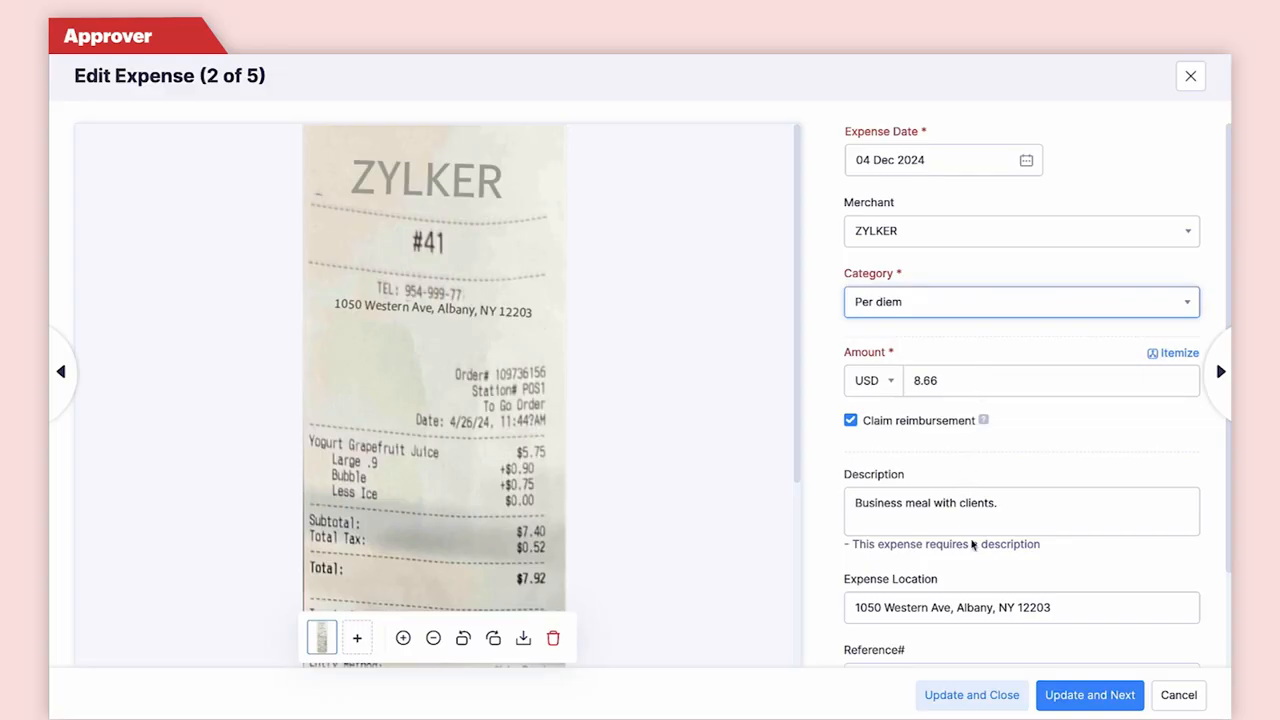
Save the edit with the reason 'Updated the category' and notify the submitter via email.
left_click(967, 692)
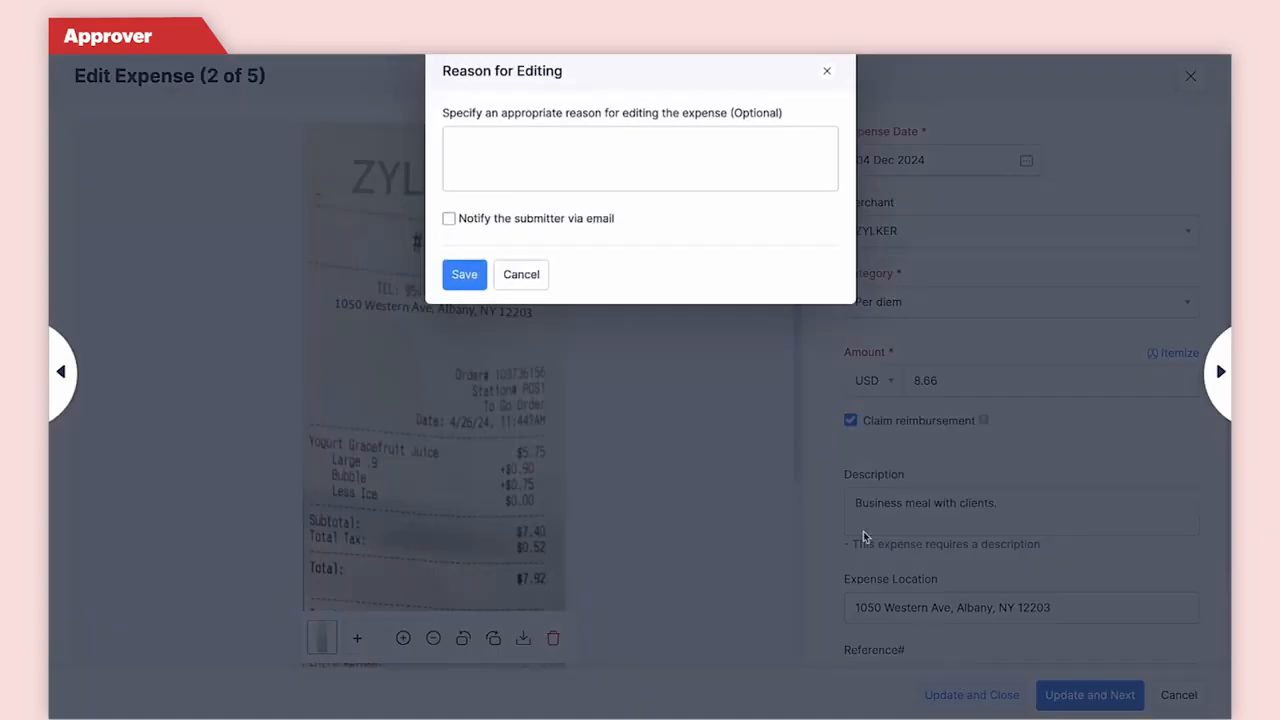
left_click(728, 193)
type("Updated the category")
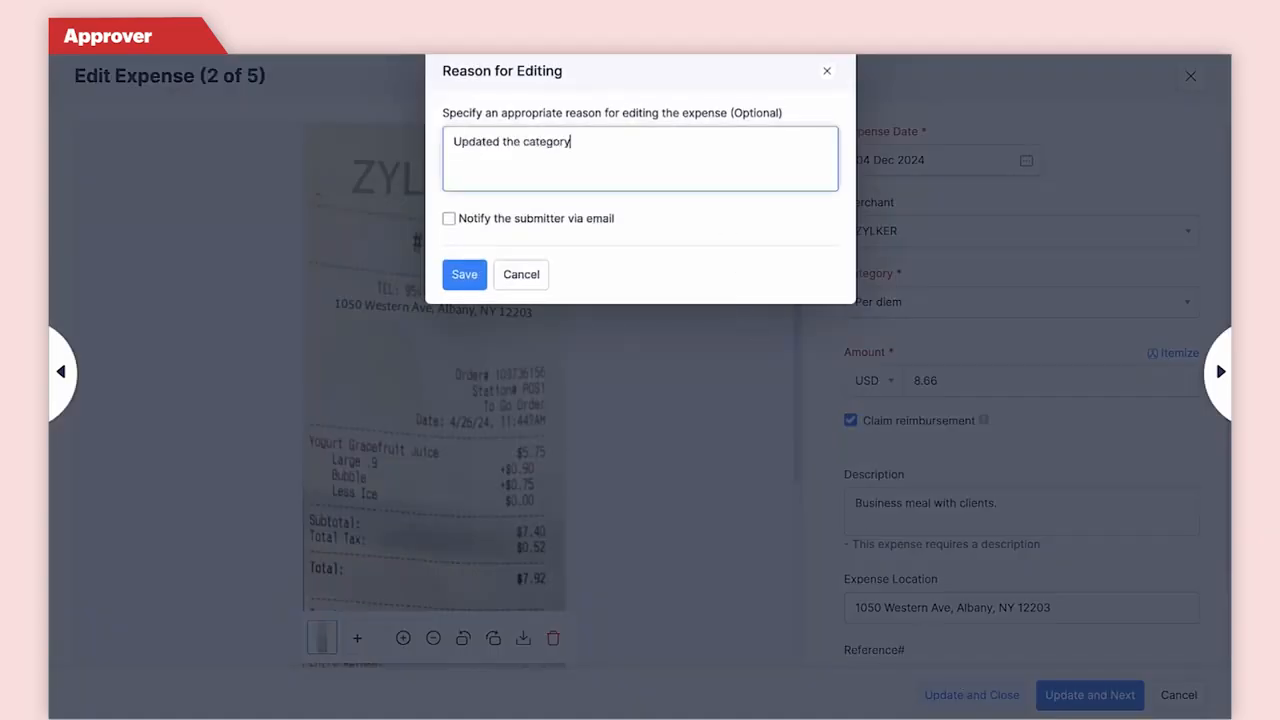
left_click(605, 224)
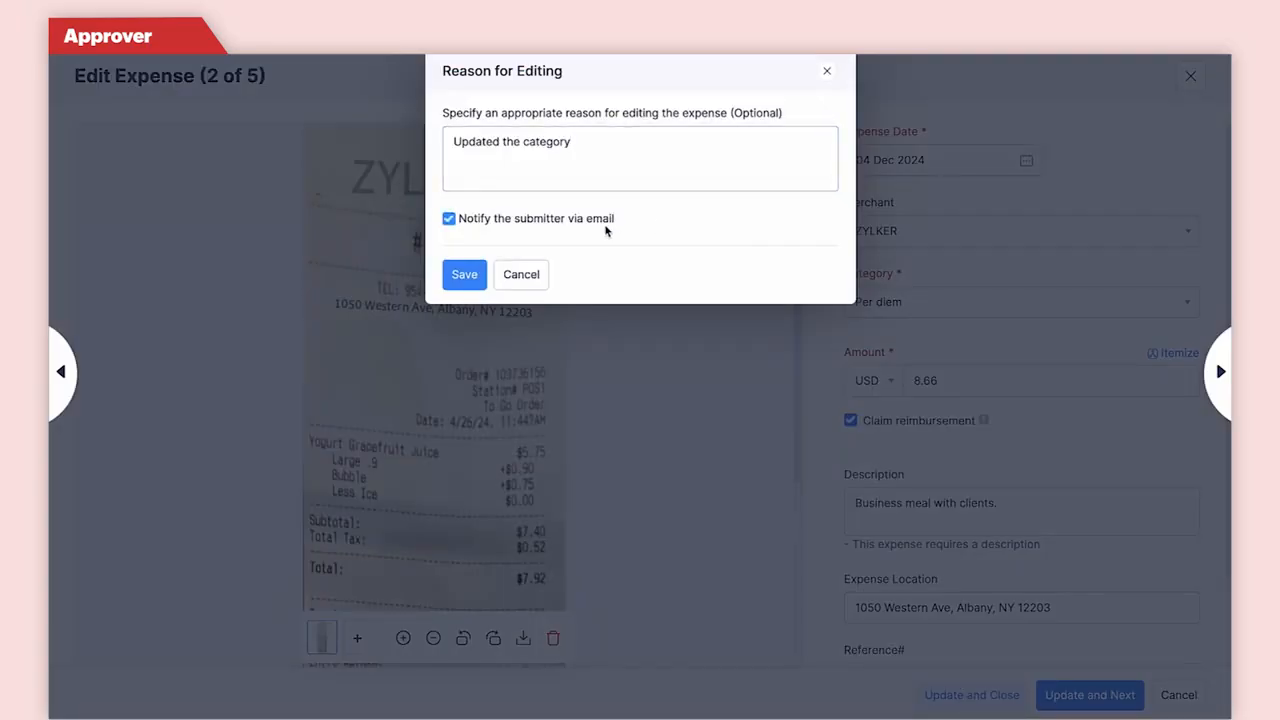
left_click(474, 282)
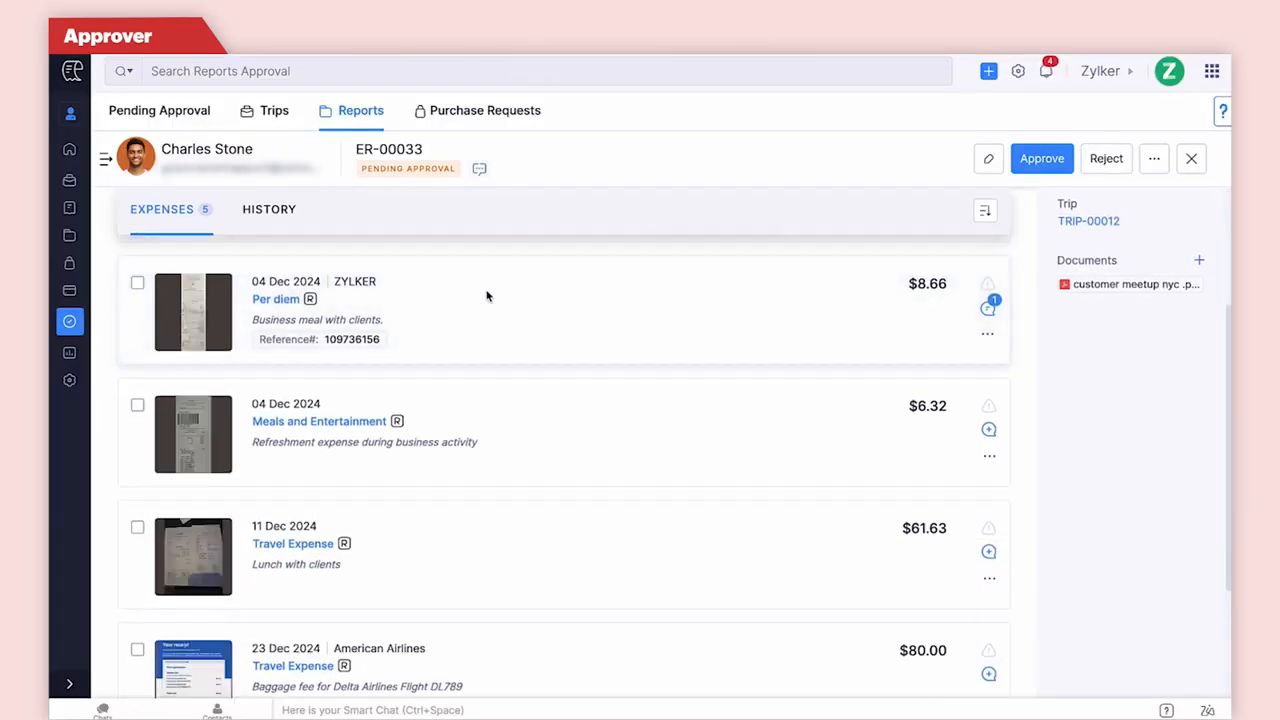
left_click(984, 336)
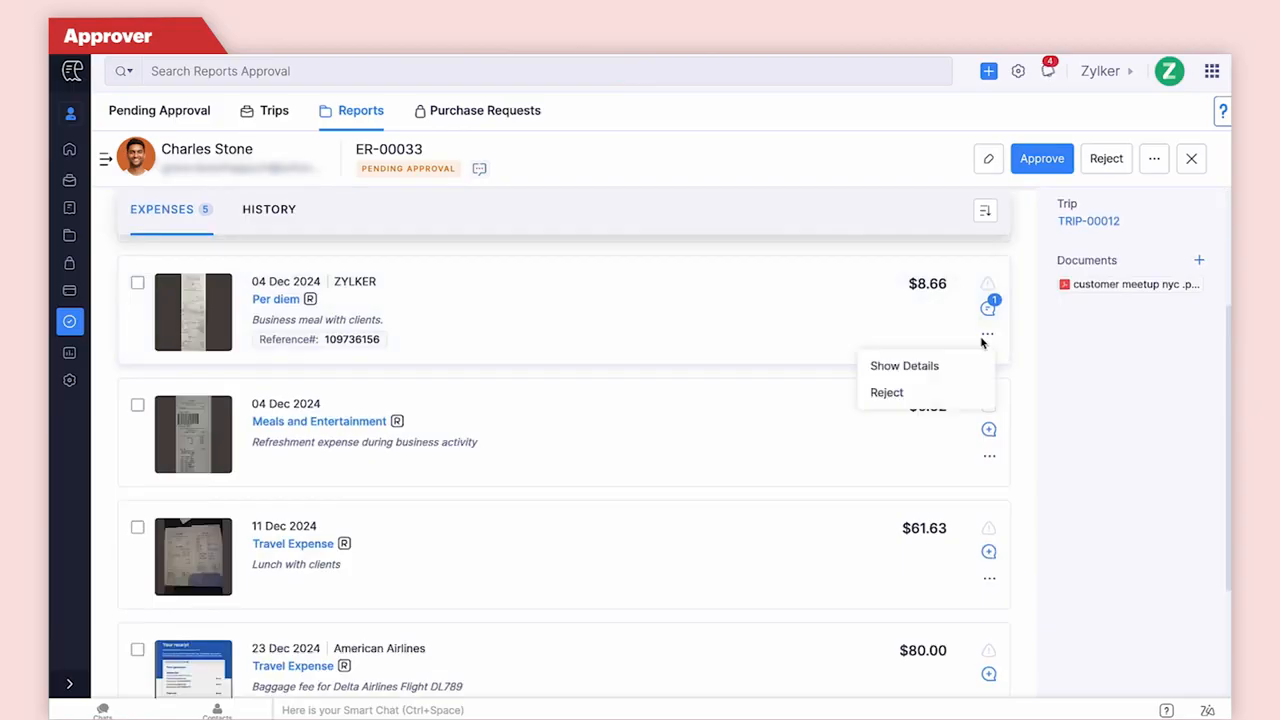
left_click(1040, 366)
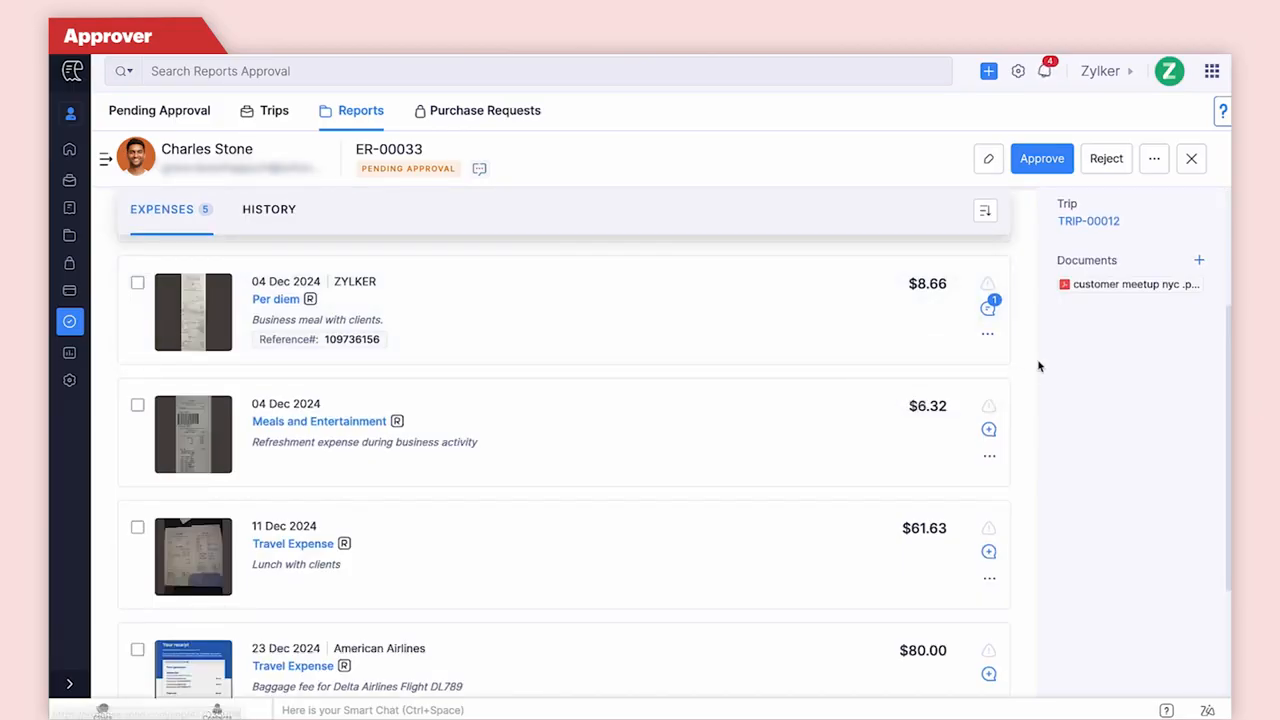
left_click(988, 457)
left_click(1044, 478)
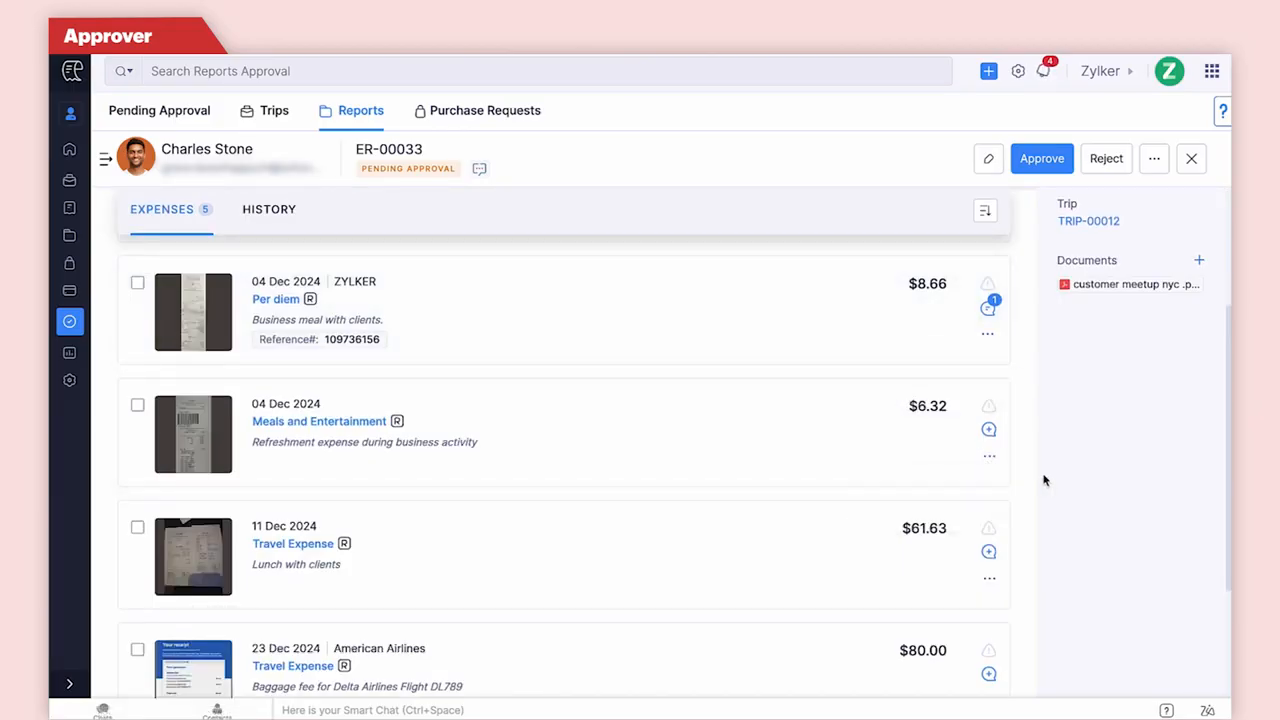
left_click(991, 580)
left_click(1042, 584)
Approve expense report ER-00033 as the approver, confirming the approval.
left_click(1058, 170)
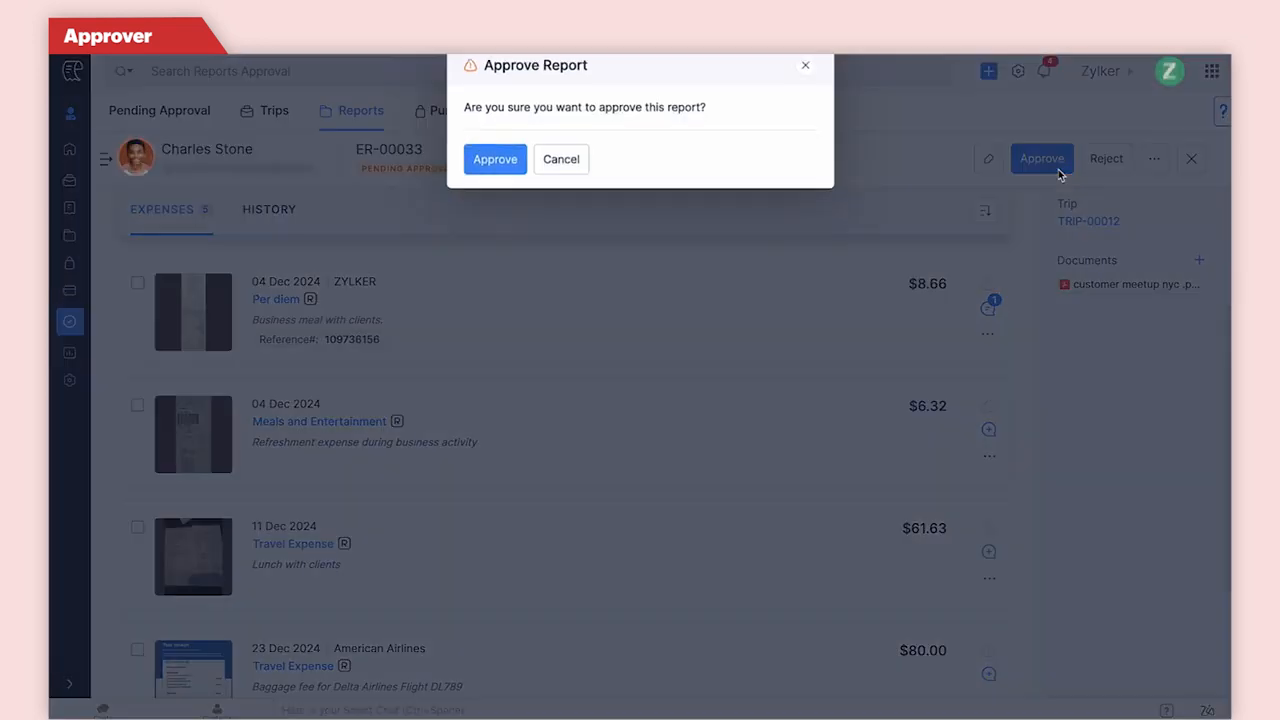
left_click(519, 175)
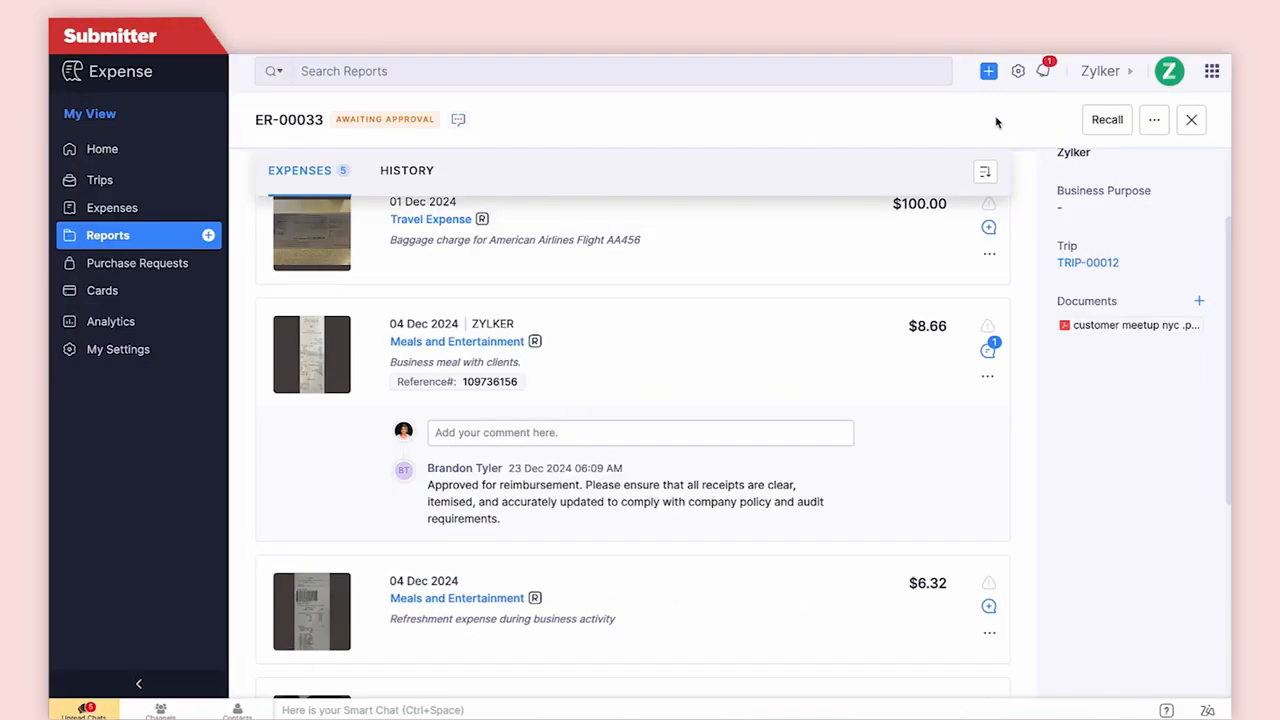
Check the notifications, then view the approved report's expense grouping options and its history.
left_click(1045, 70)
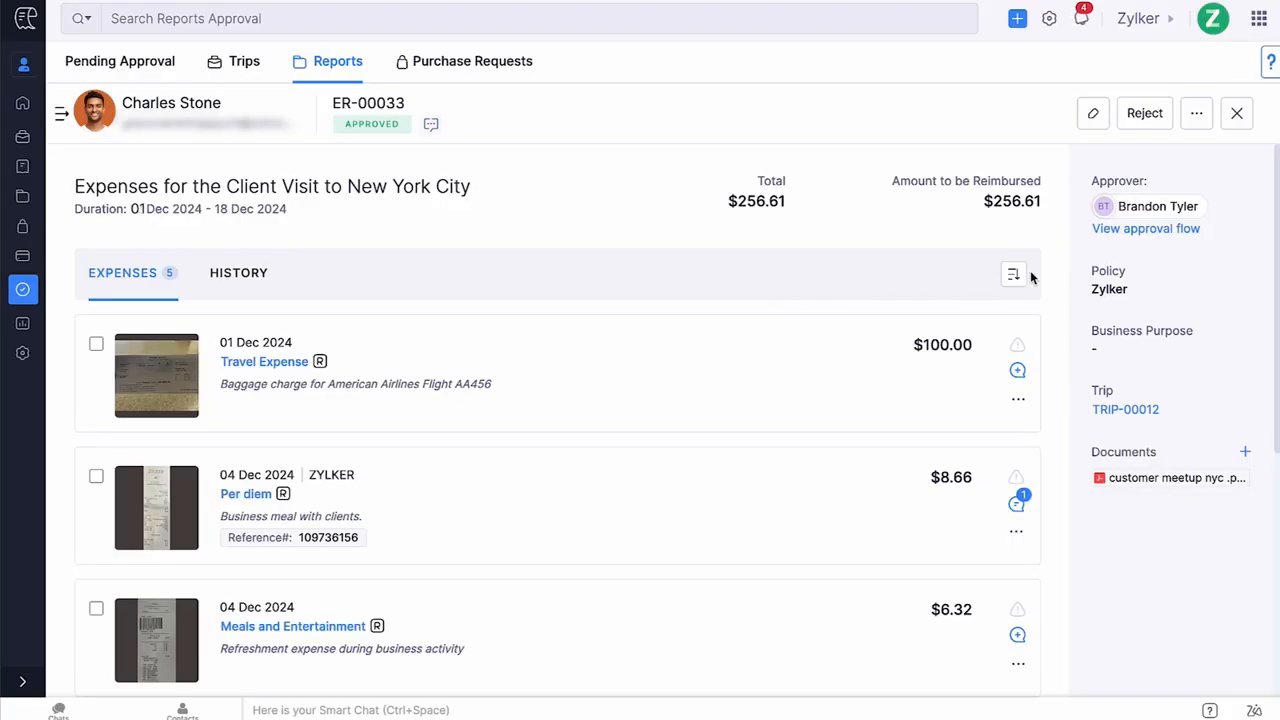
left_click(1014, 274)
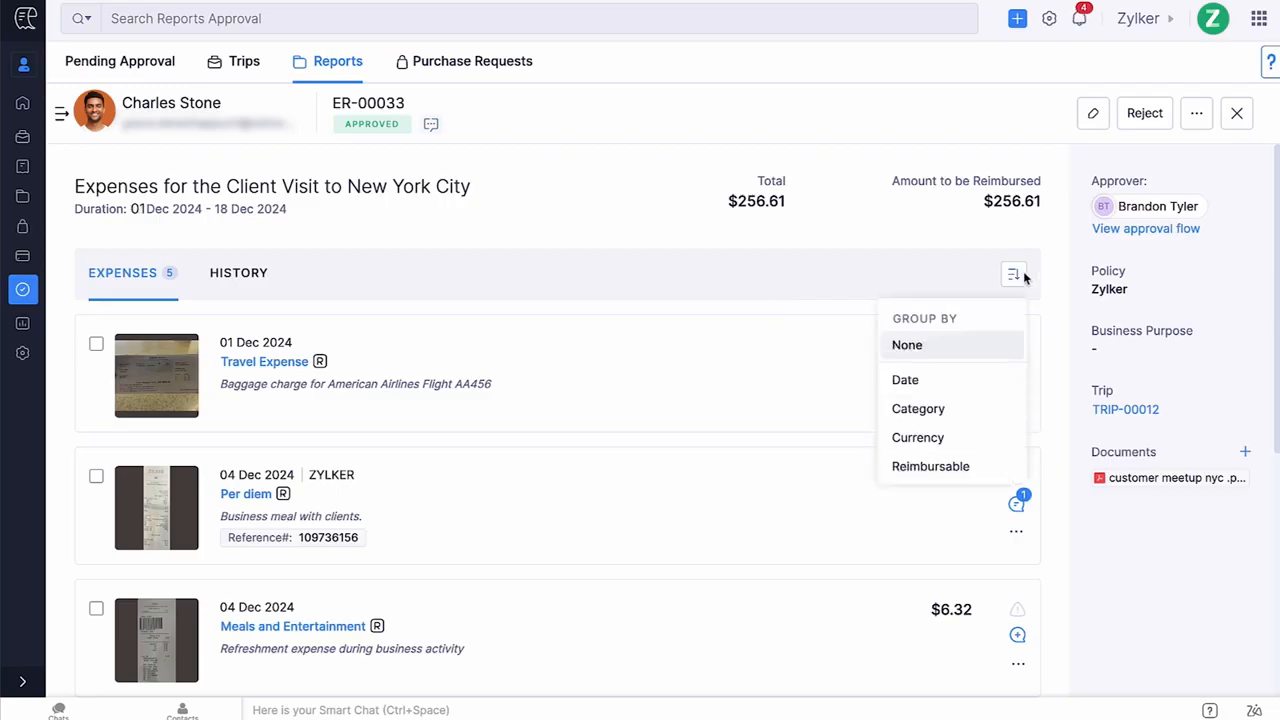
left_click(975, 274)
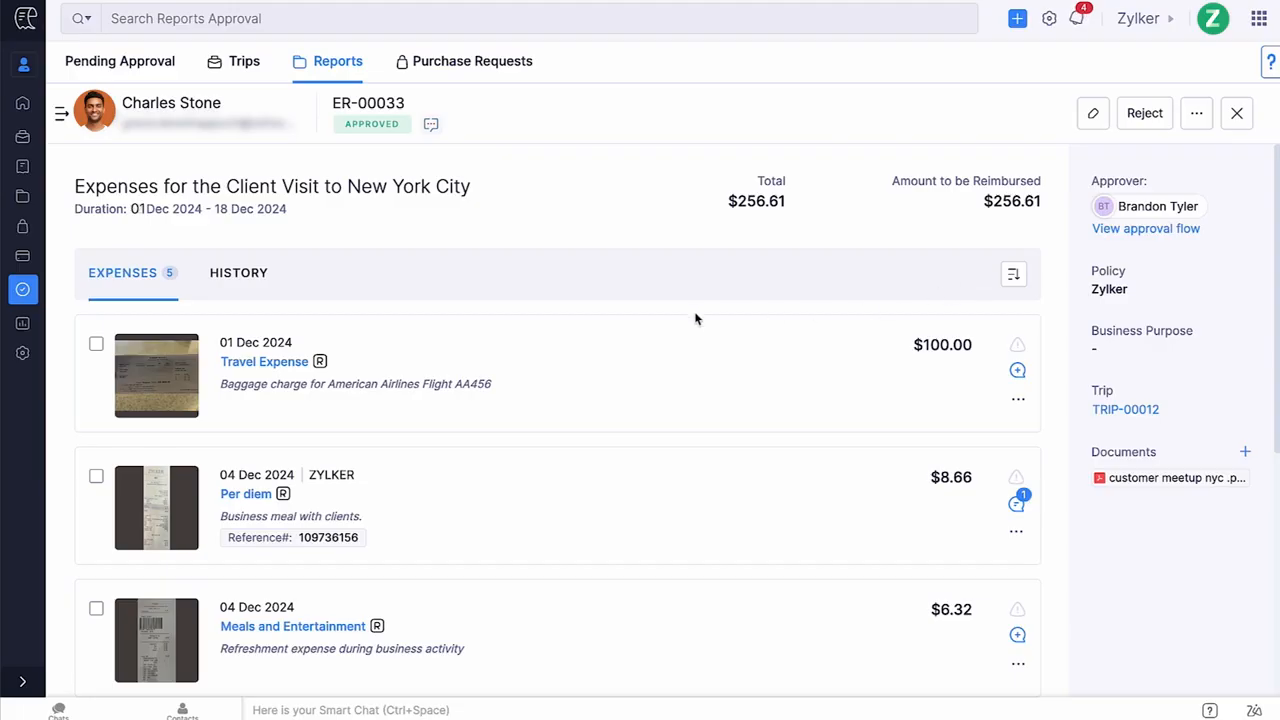
left_click(232, 295)
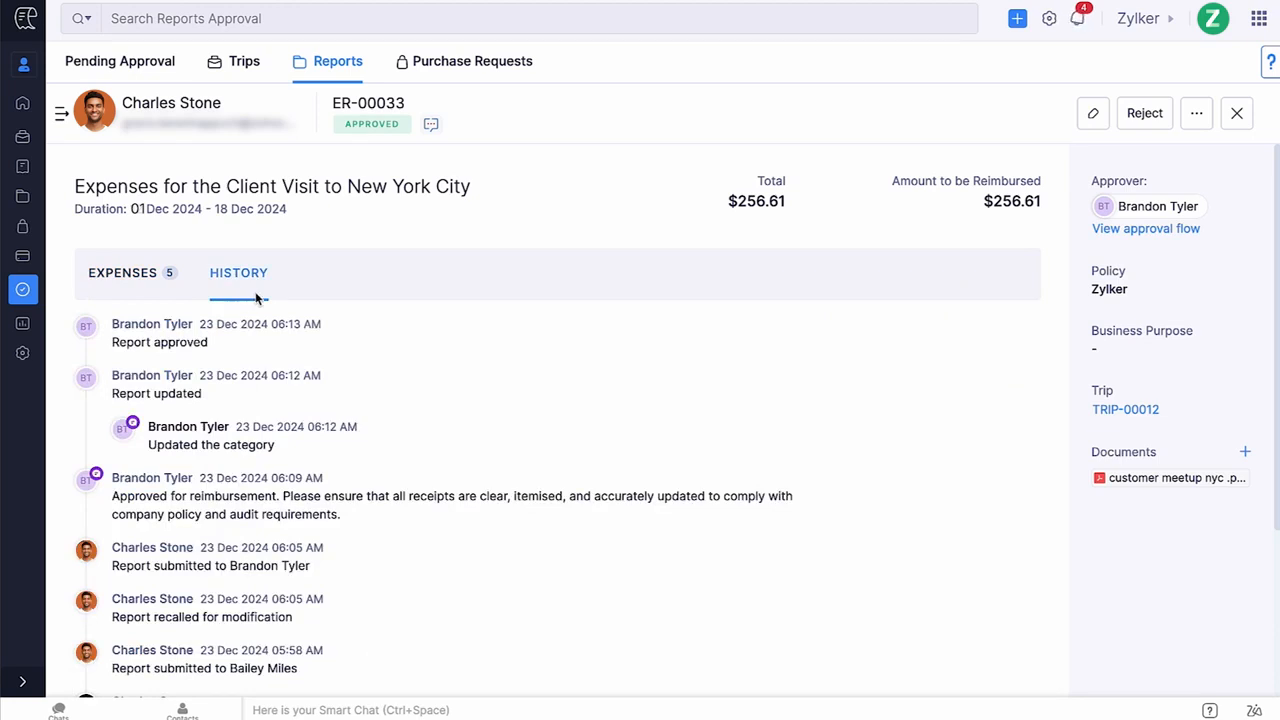
left_click(1196, 116)
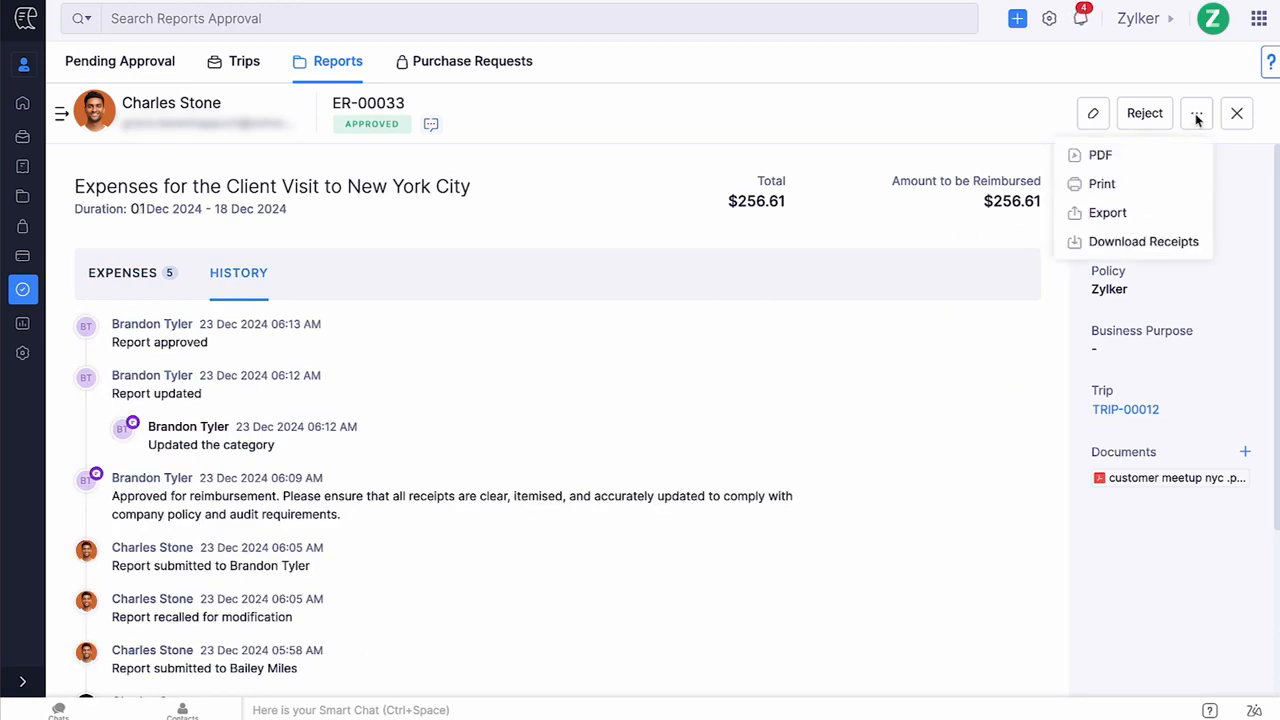
left_click(1145, 156)
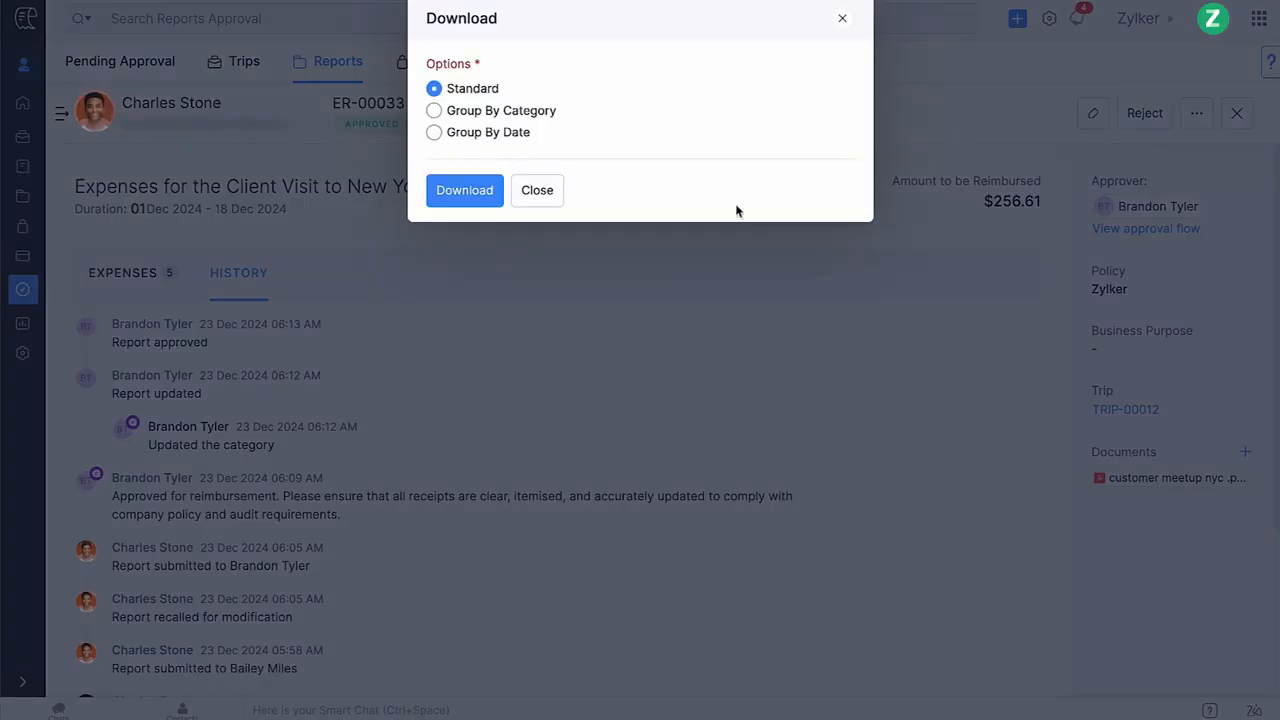
left_click(553, 201)
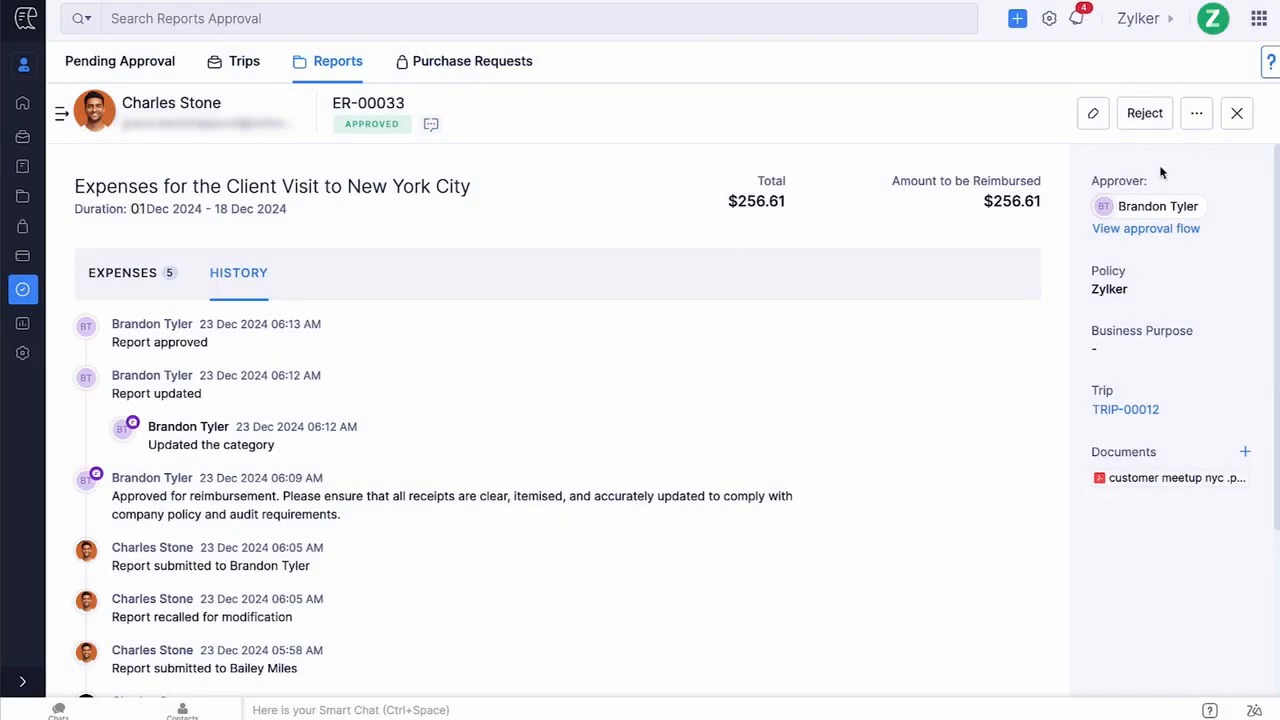
left_click(1199, 120)
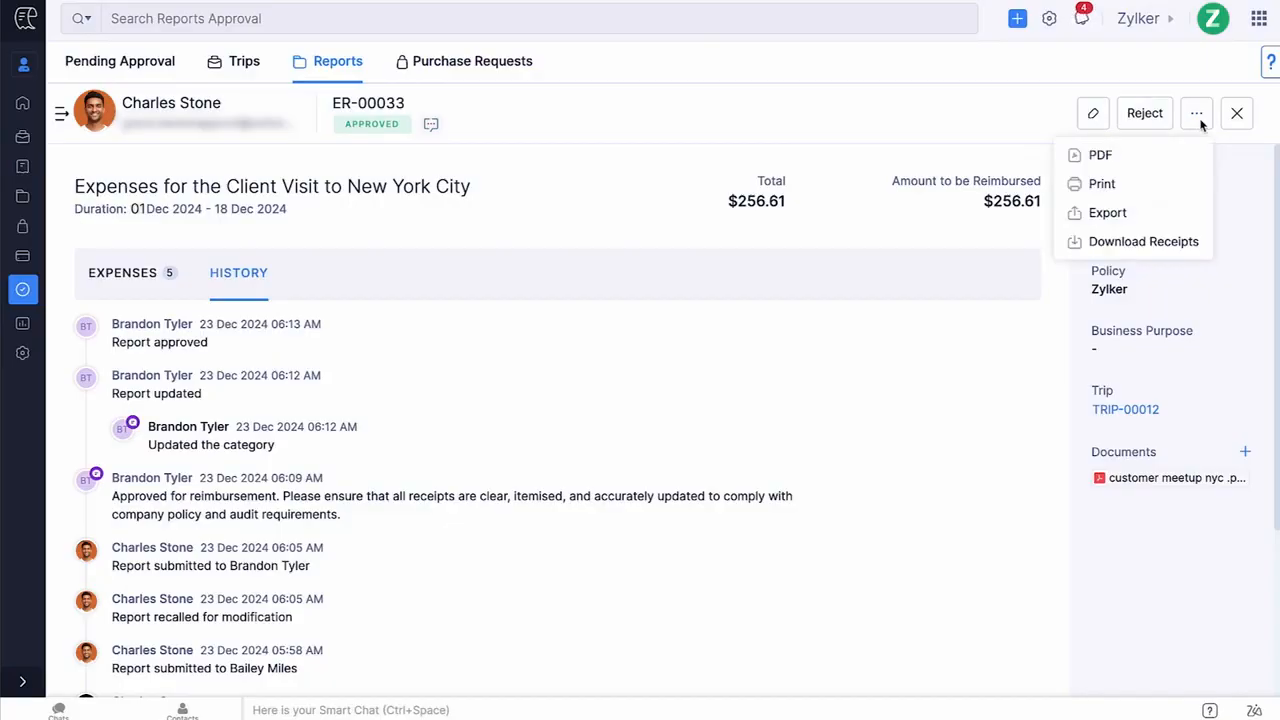
left_click(1140, 212)
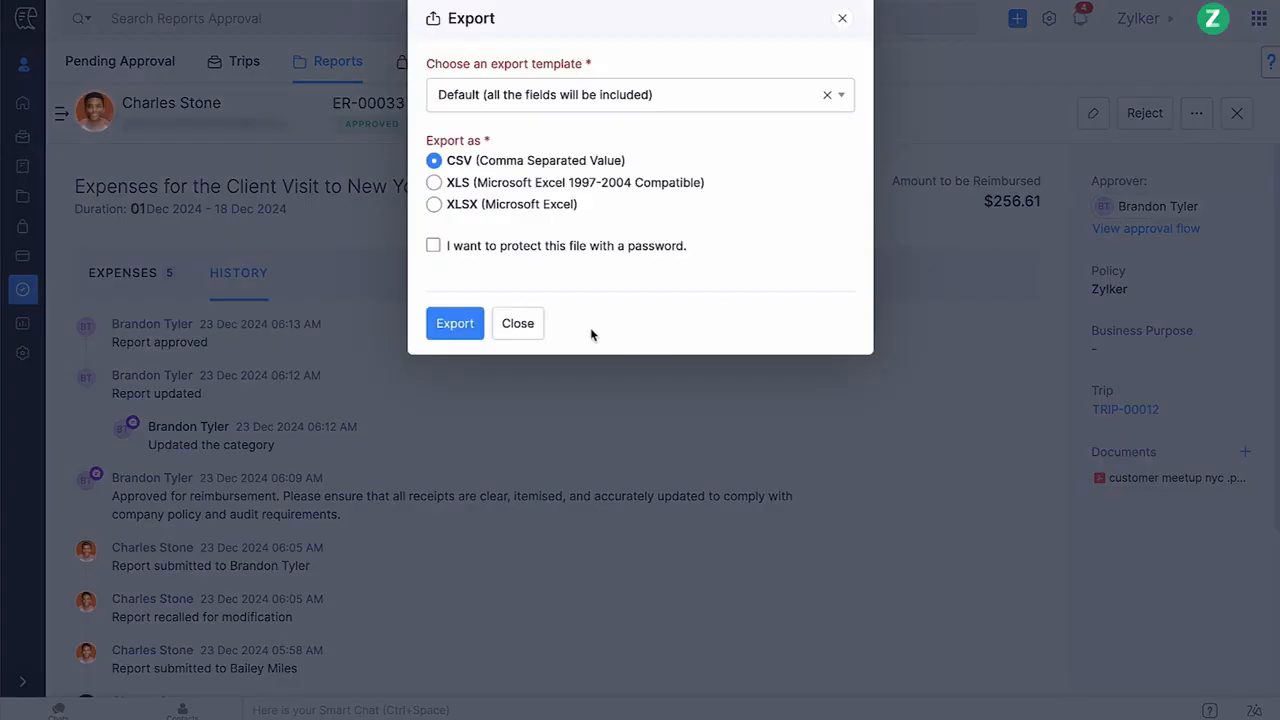
left_click(535, 327)
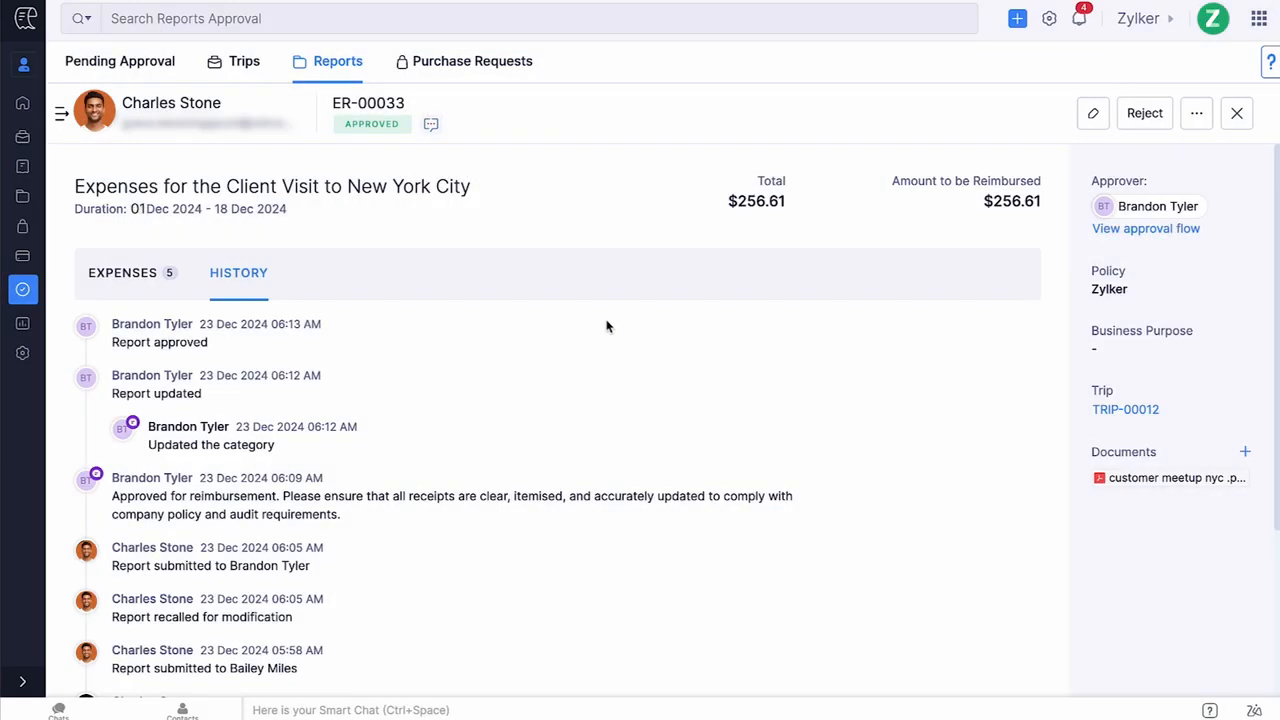
Return to the approver's reports list, review its view and sort options, and select reports ER-00018 and ER-00017.
left_click(1195, 118)
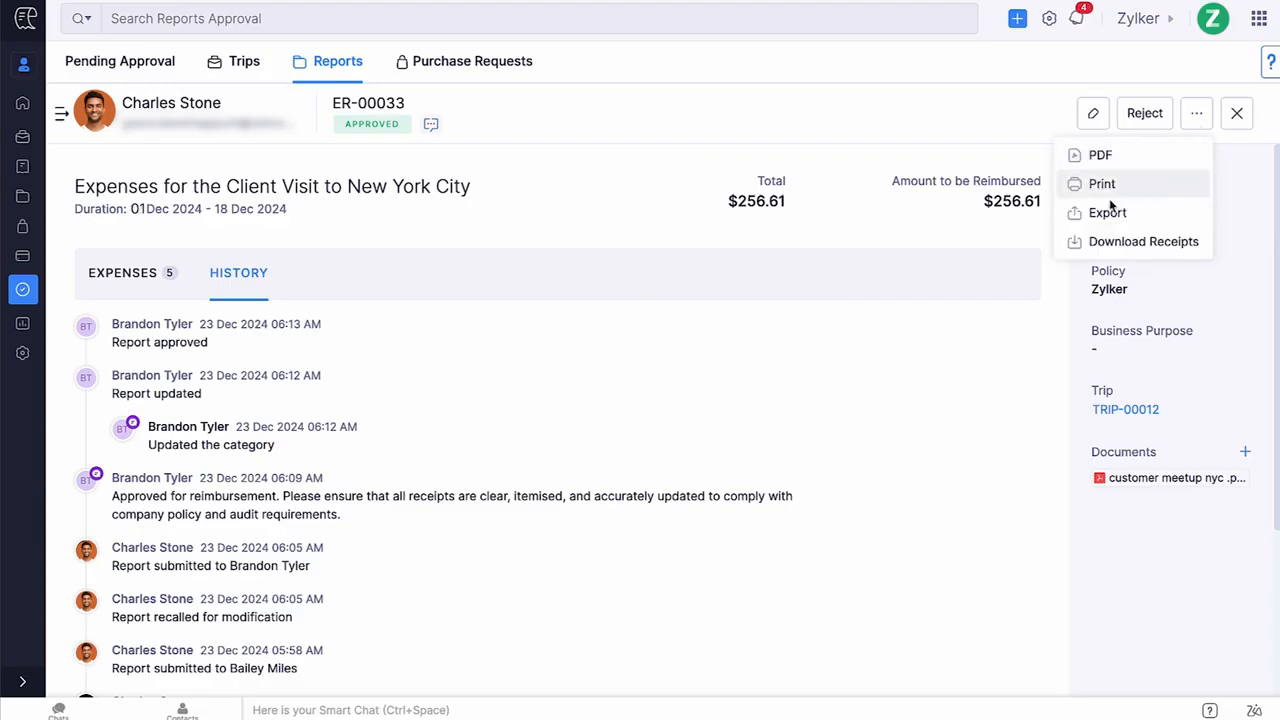
left_click(1046, 285)
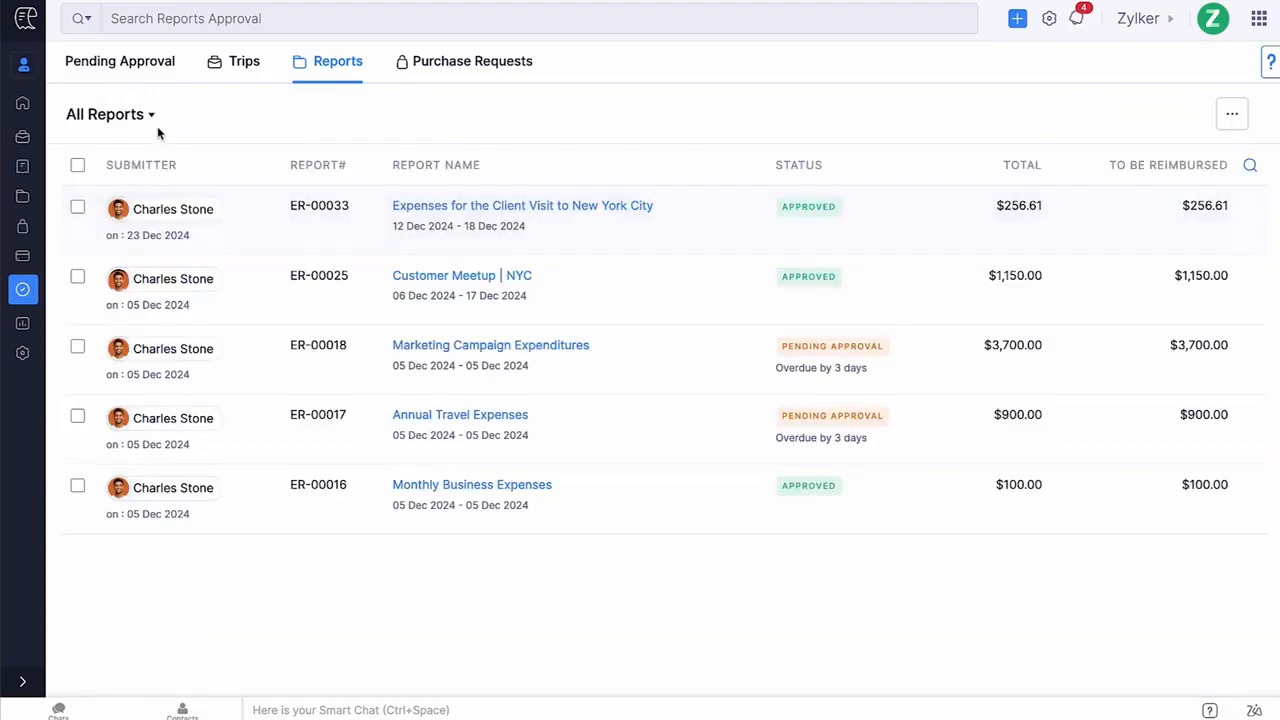
left_click(151, 116)
left_click(177, 121)
left_click(1220, 117)
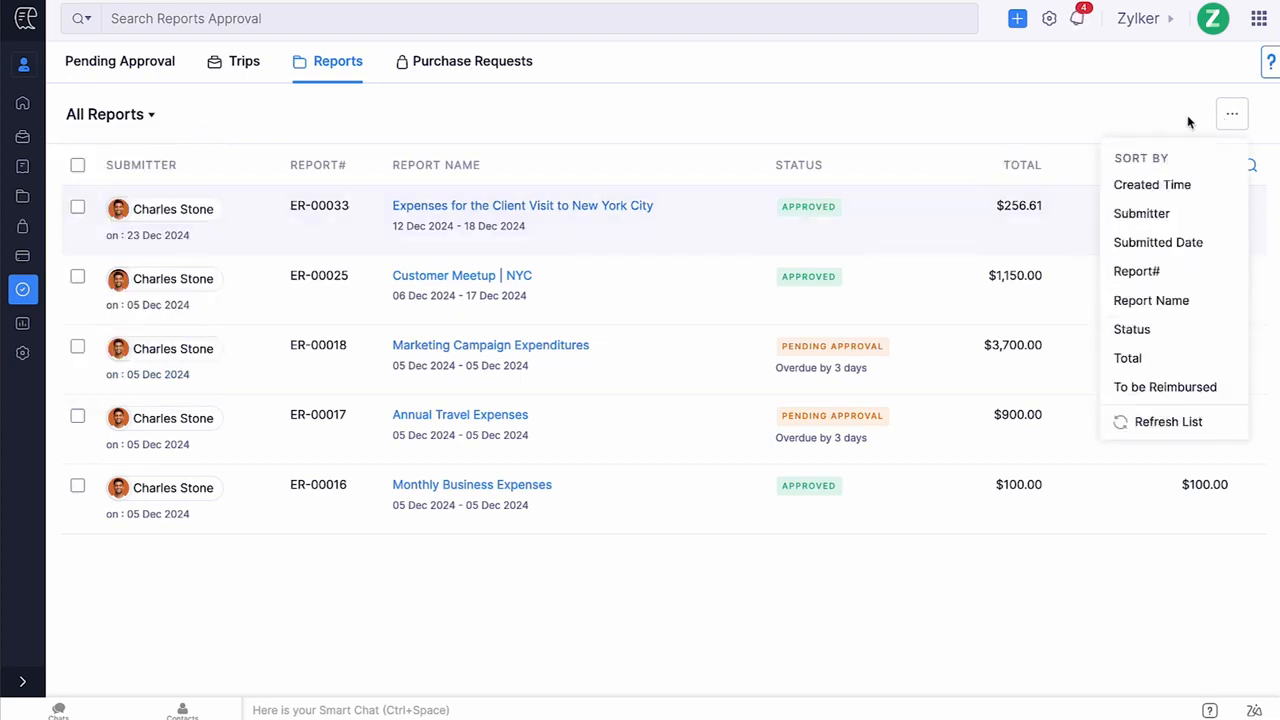
left_click(1203, 124)
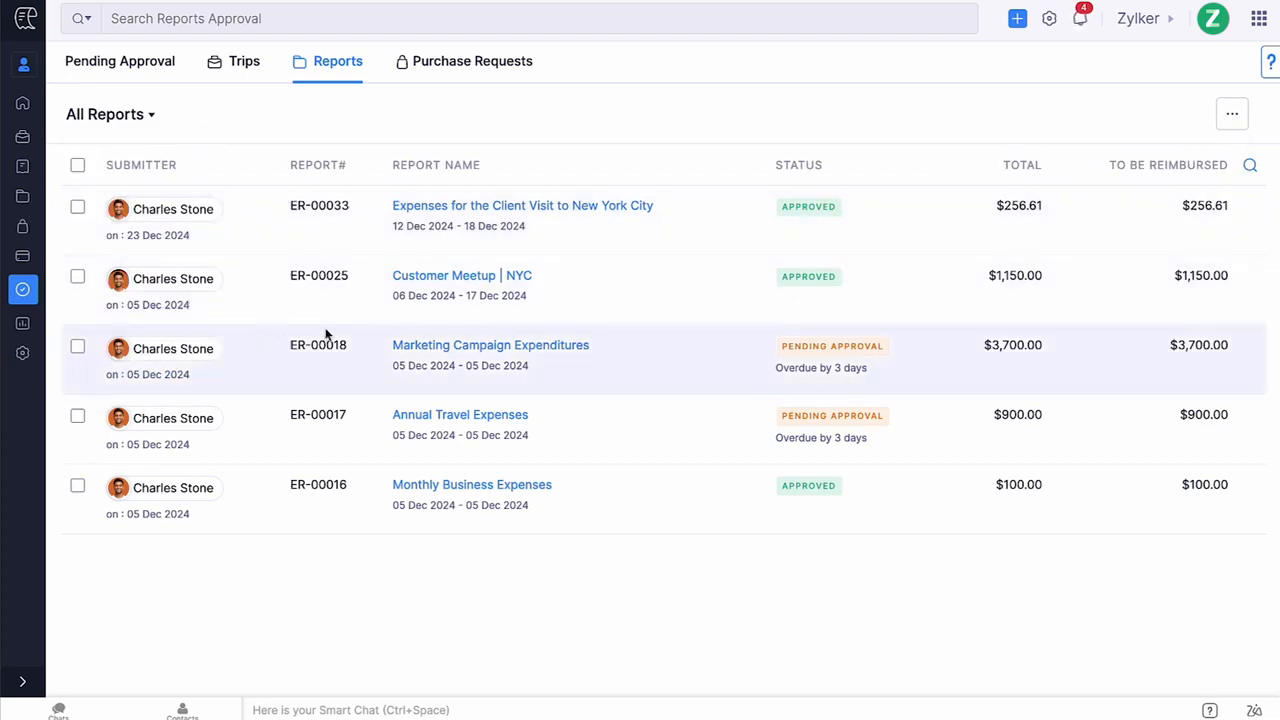
left_click(77, 347)
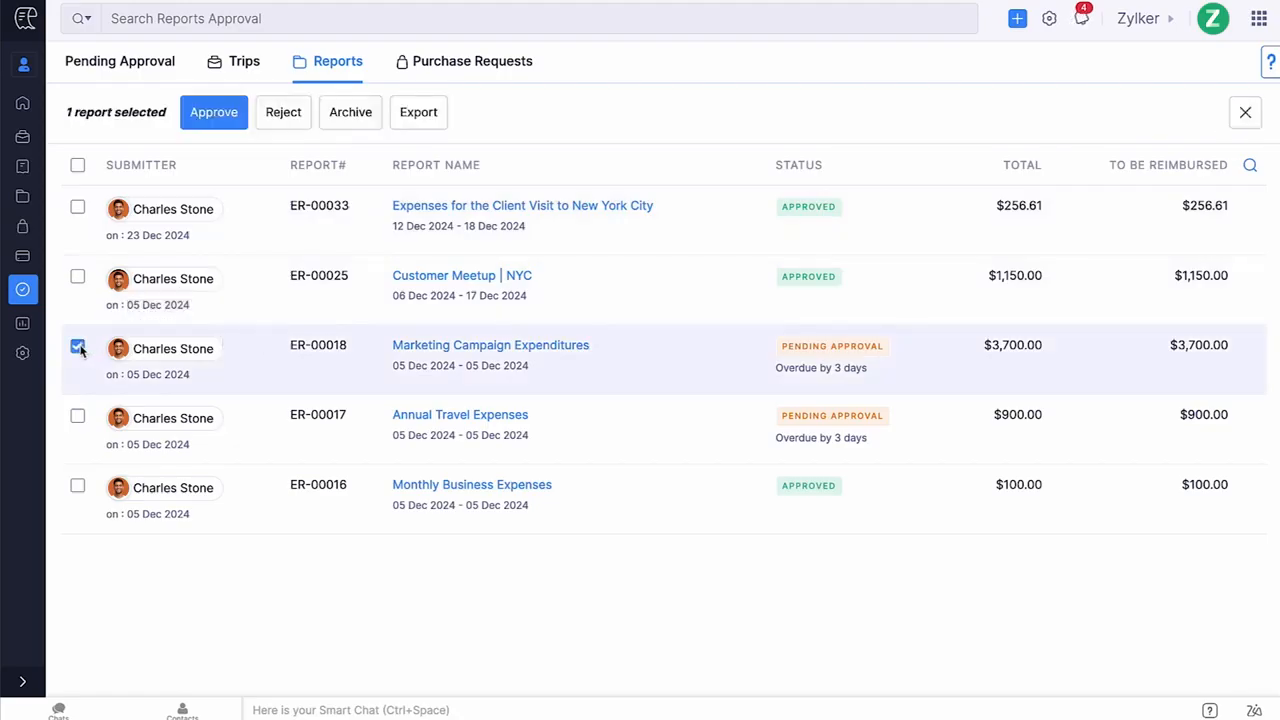
left_click(78, 416)
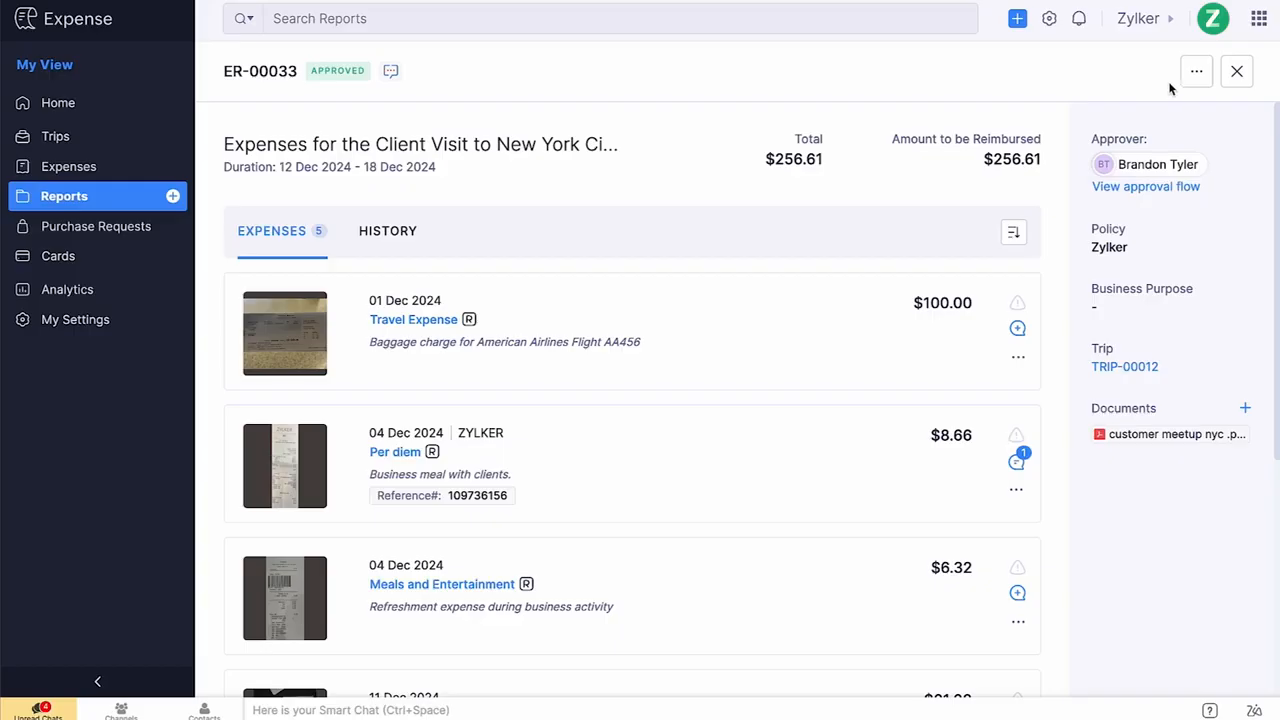
As the submitter, close the approved report and select the draft reports ER-00032 and ER-00026 in the list.
left_click(1192, 75)
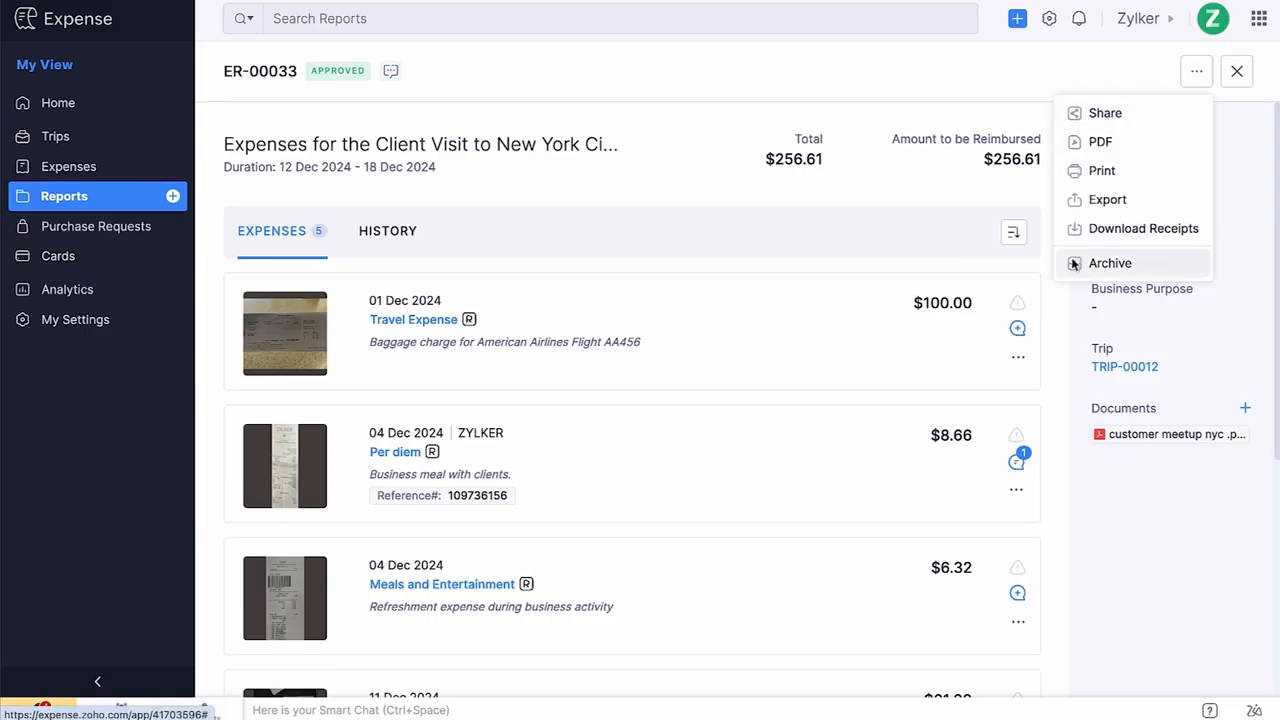
left_click(1053, 288)
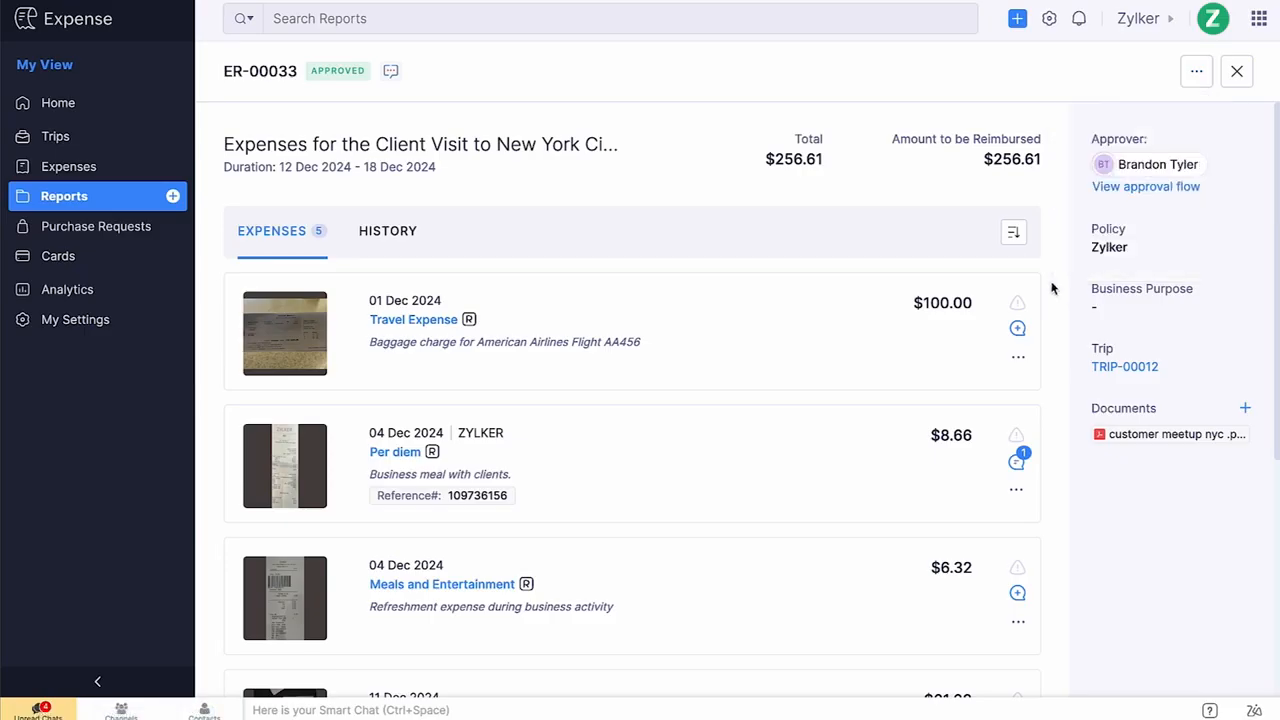
key("Escape")
left_click(240, 225)
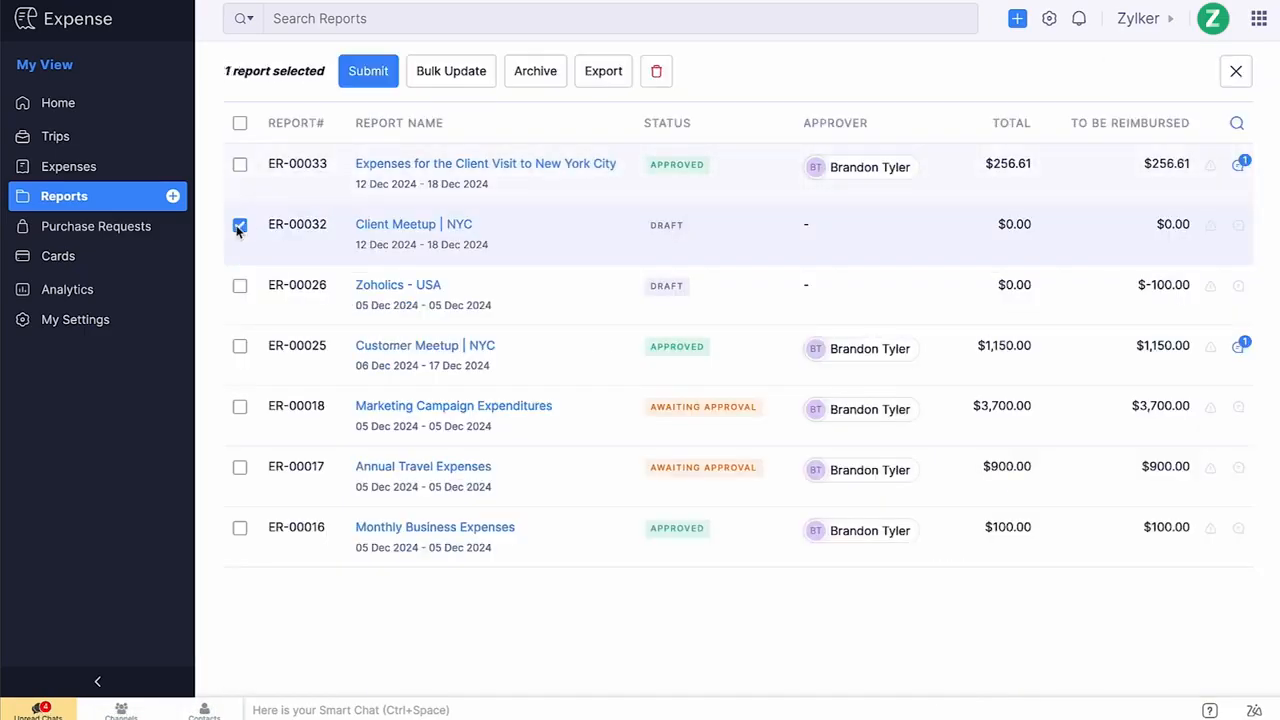
left_click(240, 286)
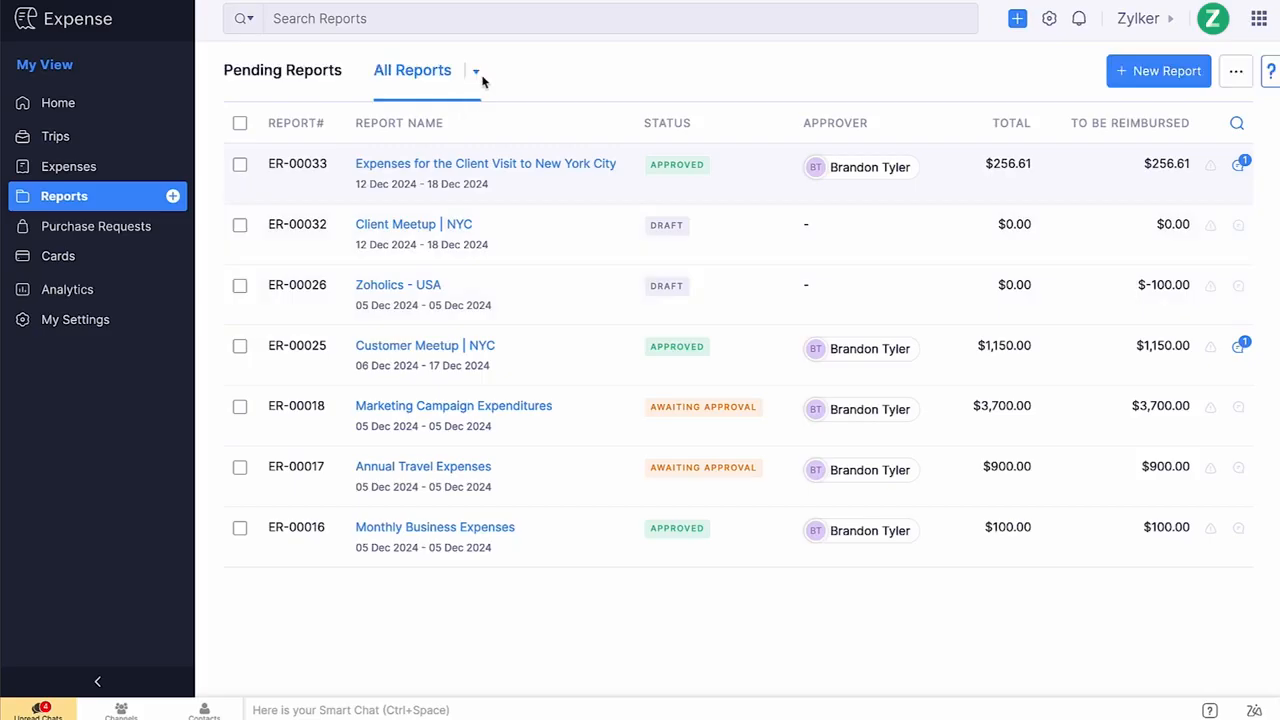
Open the Import Reports page from the submitter's reports list options.
left_click(477, 72)
left_click(512, 84)
left_click(1226, 79)
left_click(1067, 78)
left_click(1236, 71)
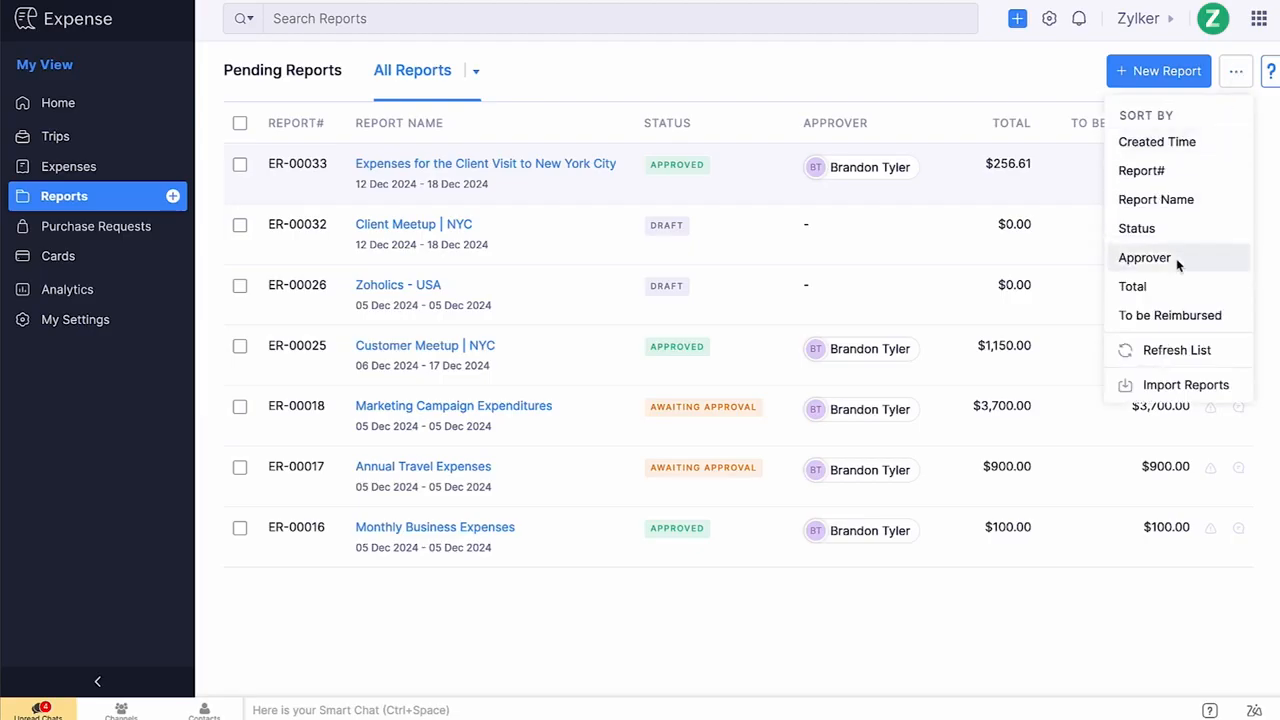
left_click(1129, 386)
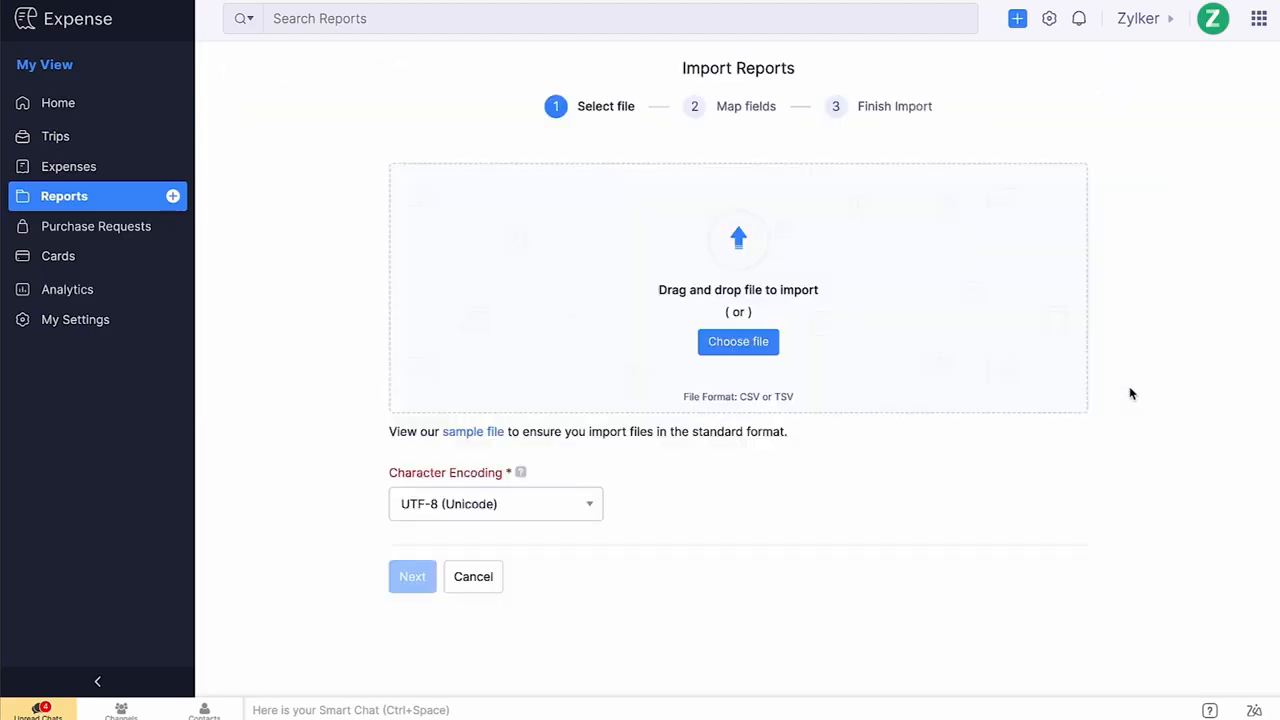